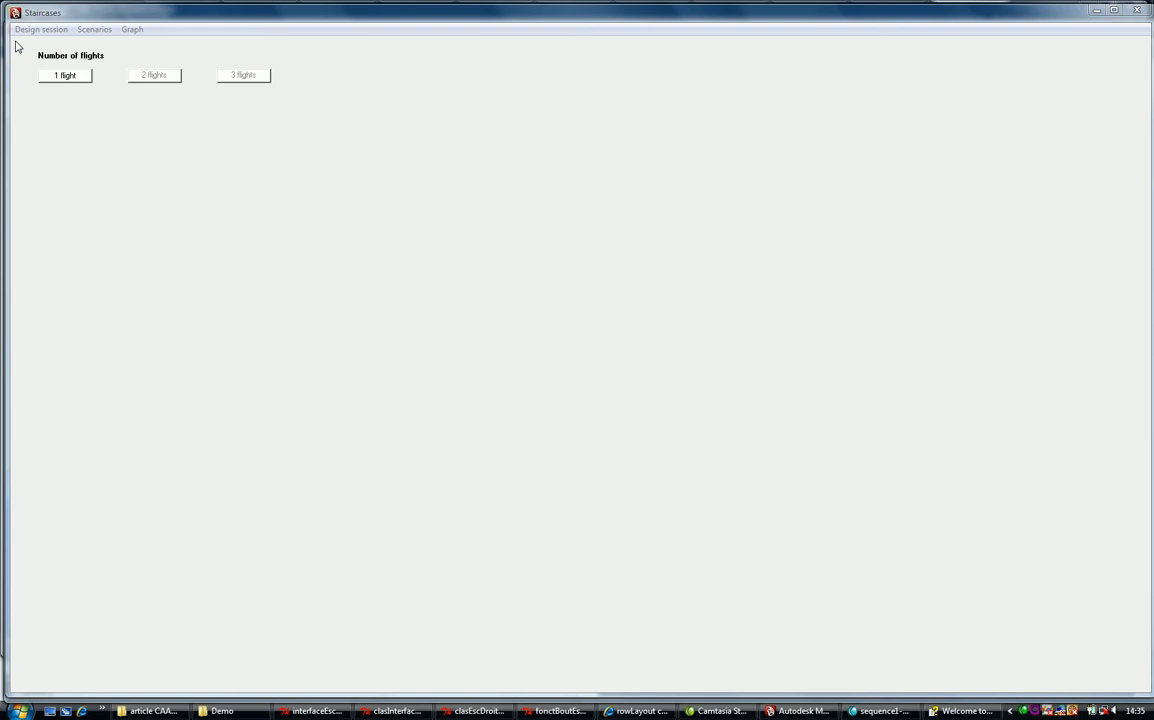
{"action": "left_click", "coordinate": [32, 30]}
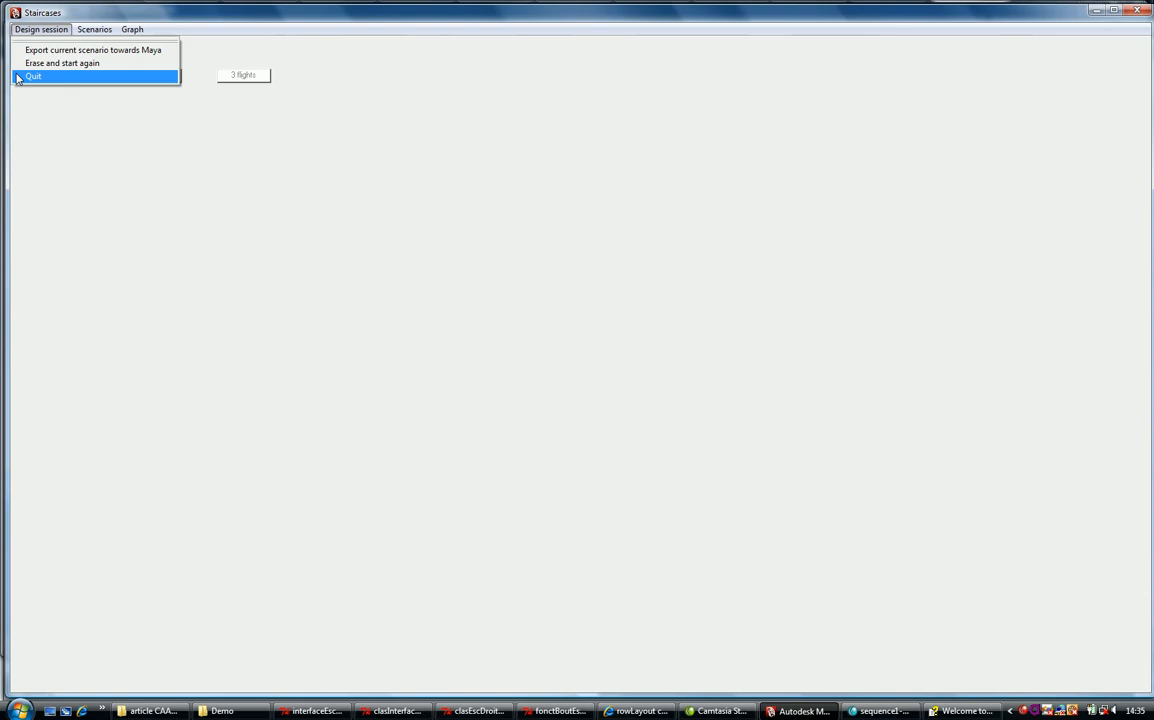
{"action": "left_click", "coordinate": [40, 63]}
{"action": "left_click", "coordinate": [83, 30]}
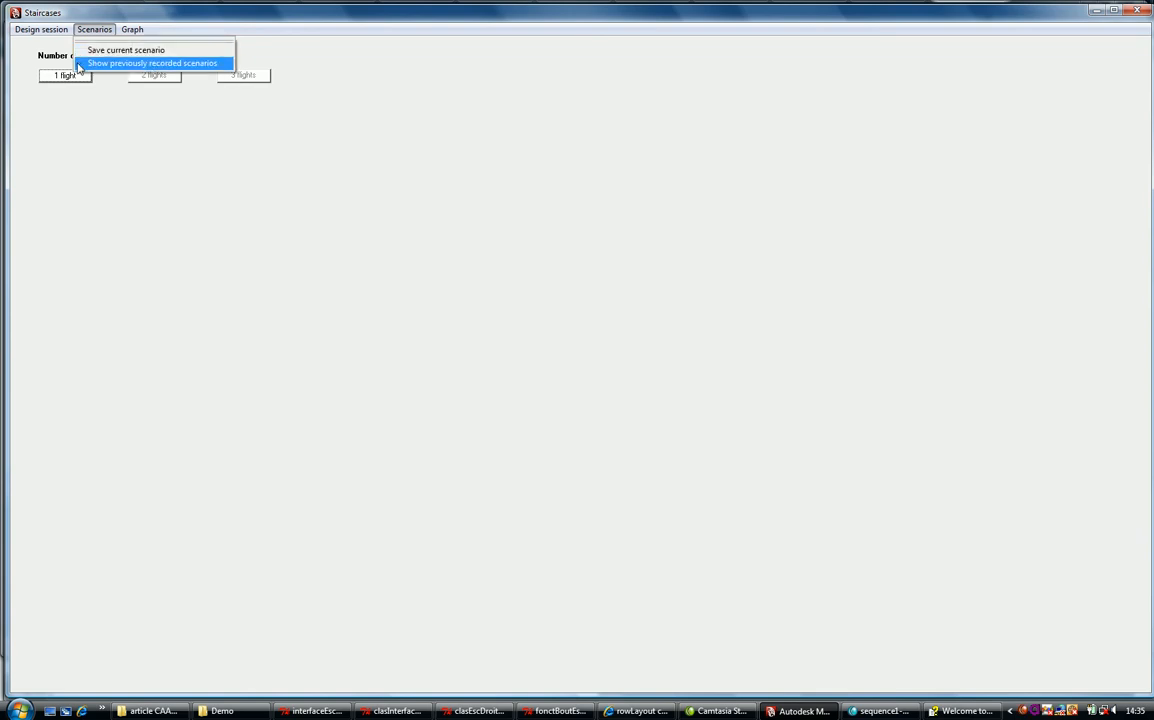
{"action": "mouse_move", "coordinate": [122, 33]}
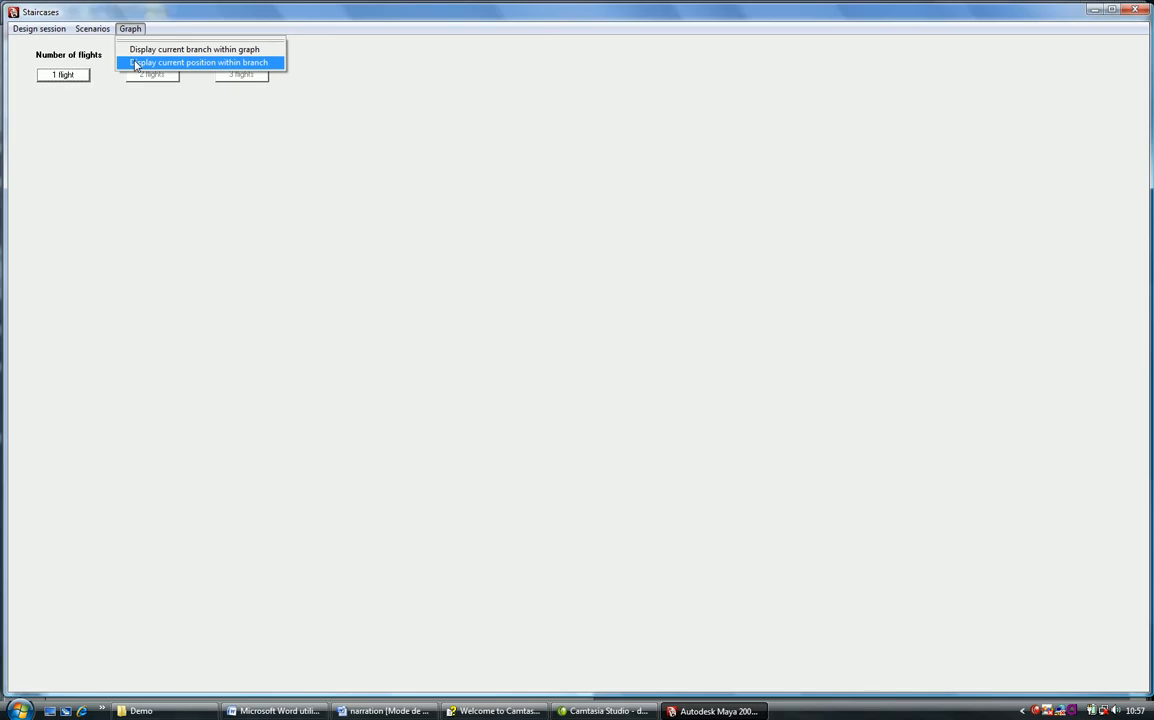
{"action": "left_click", "coordinate": [135, 64]}
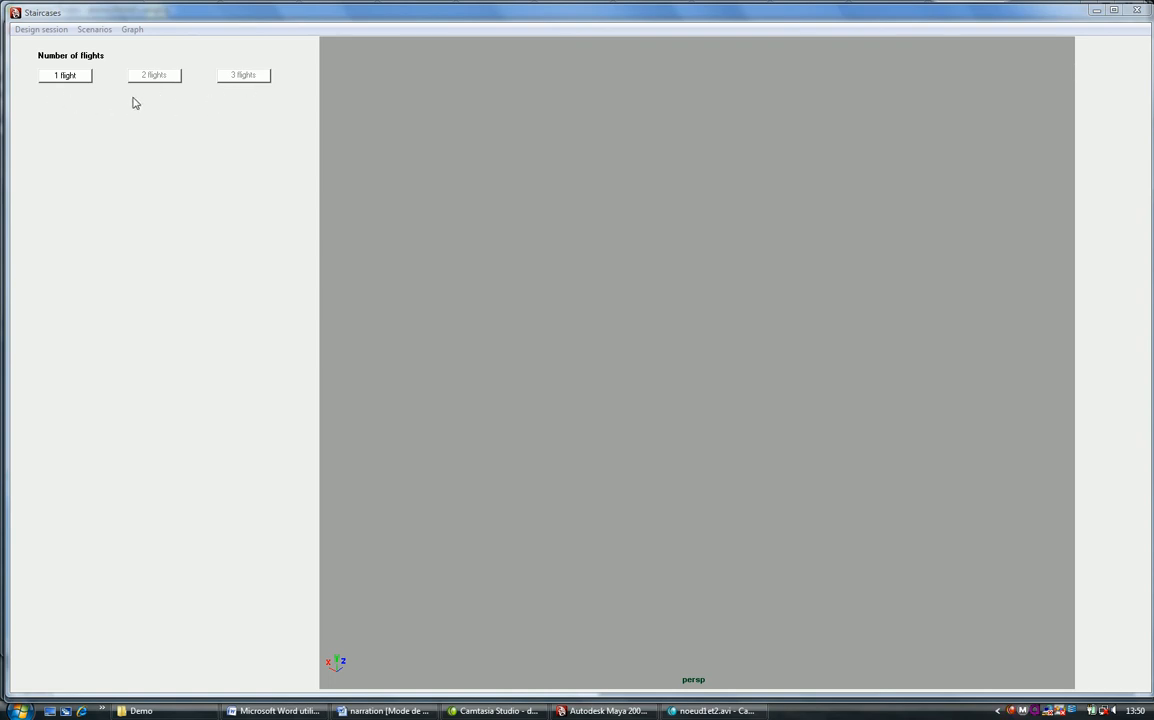
Choose a one-flight straight staircase and set its width to 2.0 m
{"action": "left_click", "coordinate": [70, 78]}
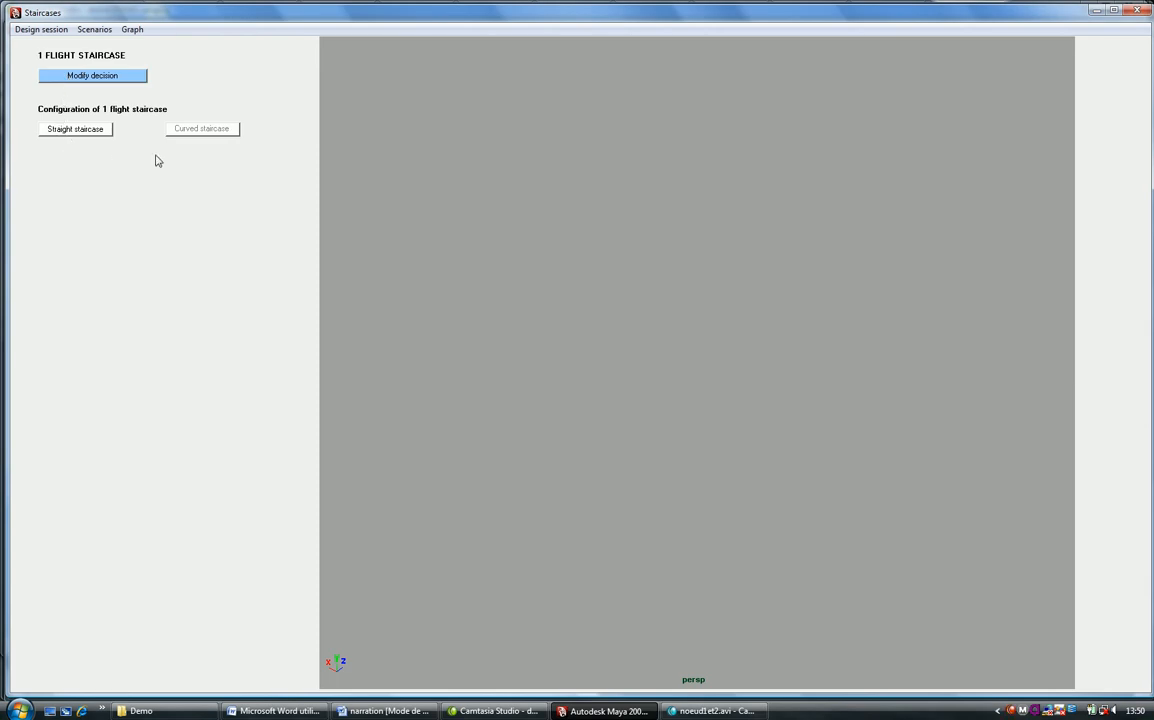
{"action": "left_click", "coordinate": [70, 130]}
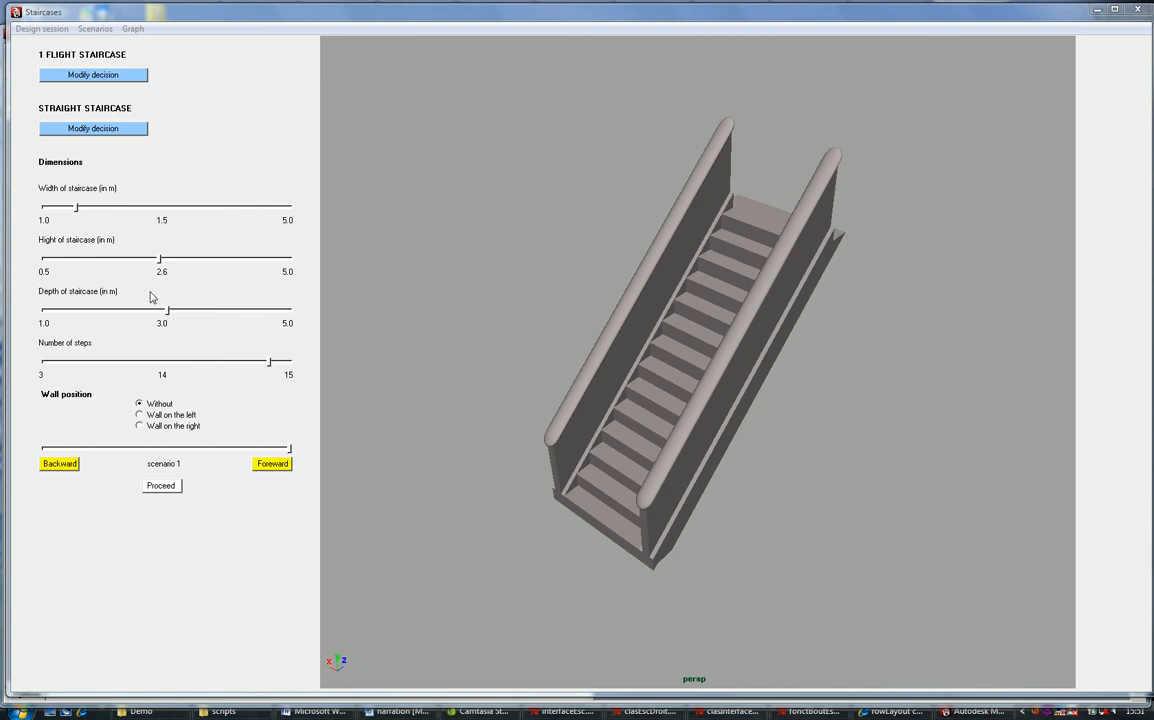
{"action": "left_click_drag", "start_coordinate": [76, 207], "coordinate": [110, 208]}
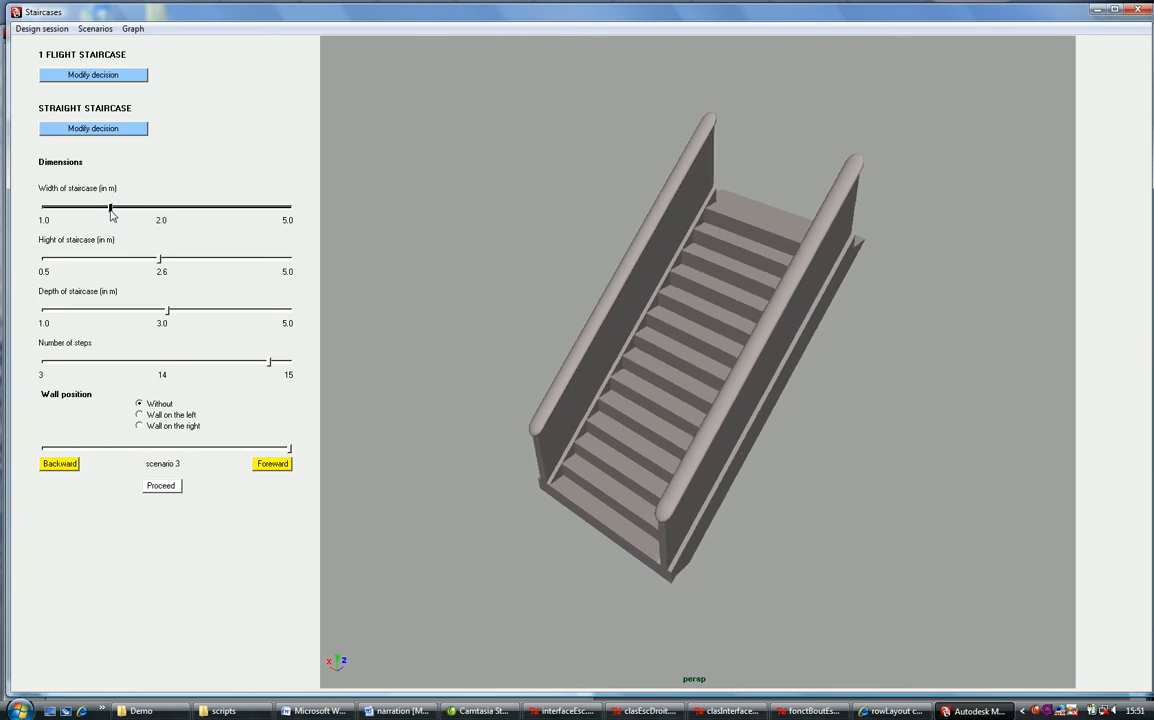
Reduce the staircase's number of steps to 7
{"action": "left_click_drag", "start_coordinate": [270, 364], "coordinate": [145, 366]}
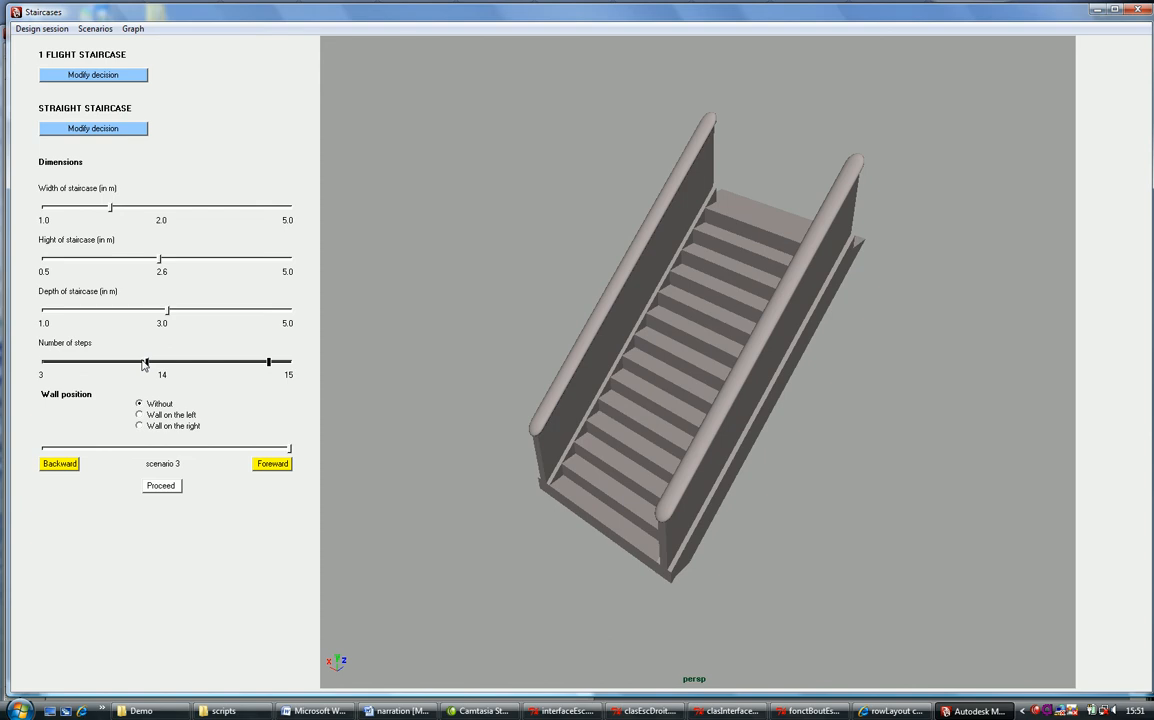
{"action": "left_click_drag", "start_coordinate": [144, 365], "coordinate": [128, 365]}
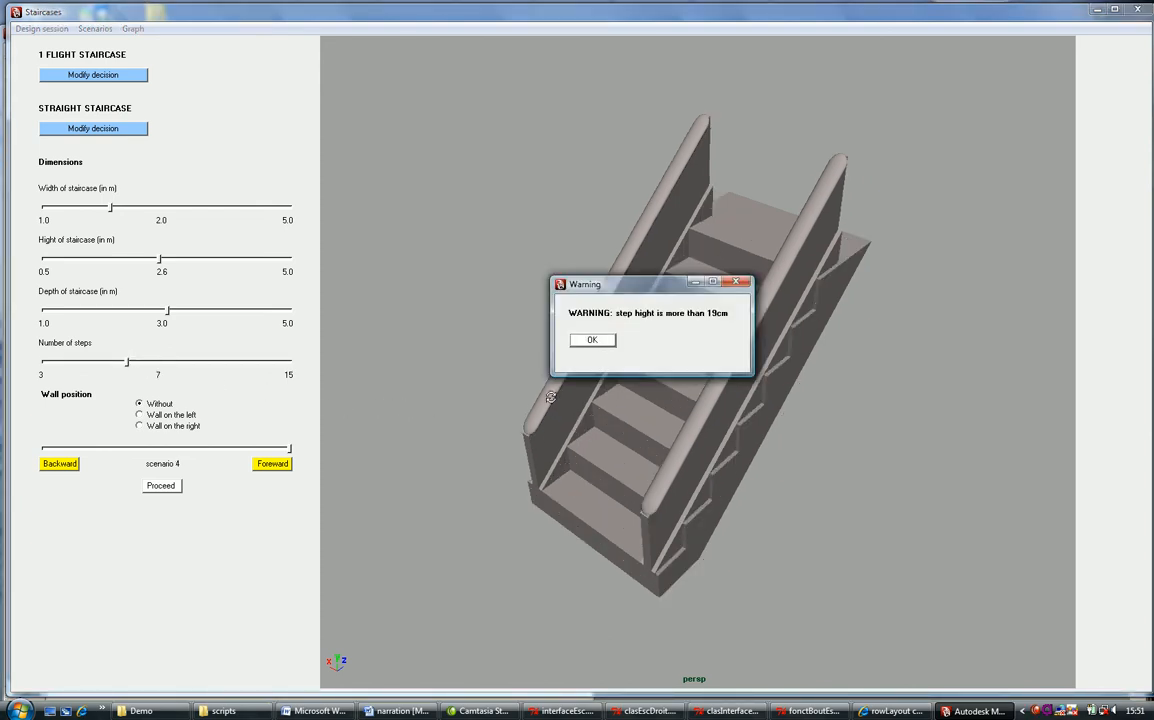
{"action": "left_click", "coordinate": [593, 340]}
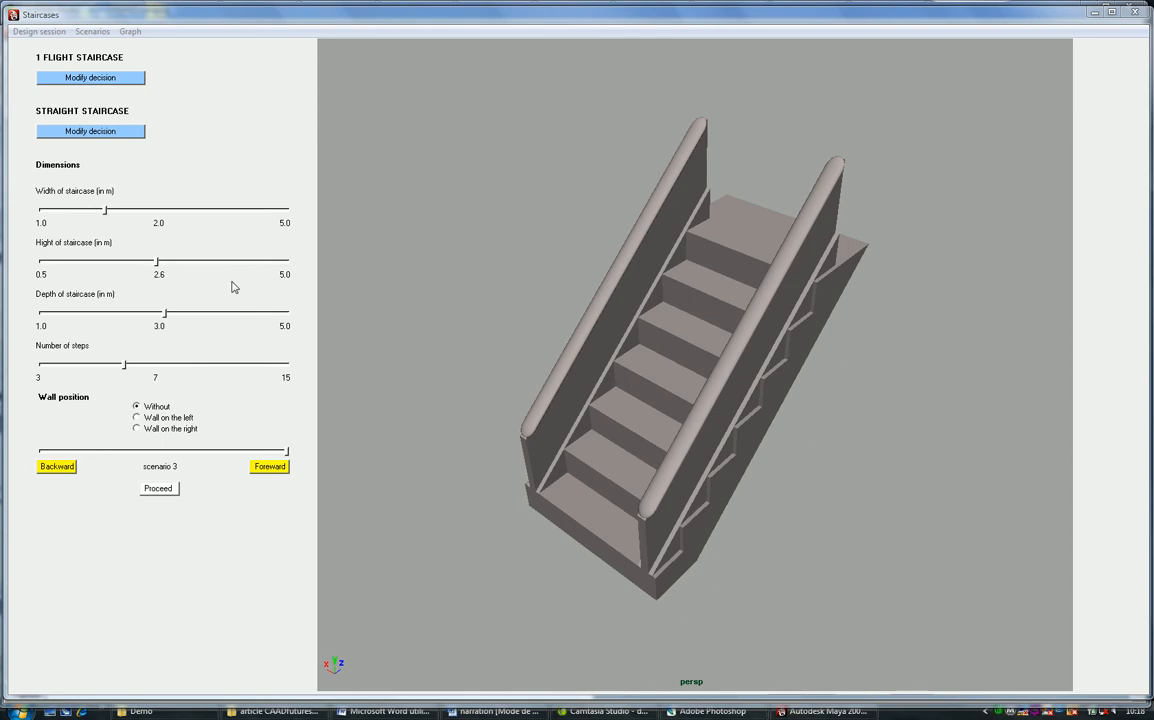
Set the staircase's height to 1.3 m and its depth to 2.2 m
{"action": "left_click_drag", "start_coordinate": [145, 266], "coordinate": [102, 268]}
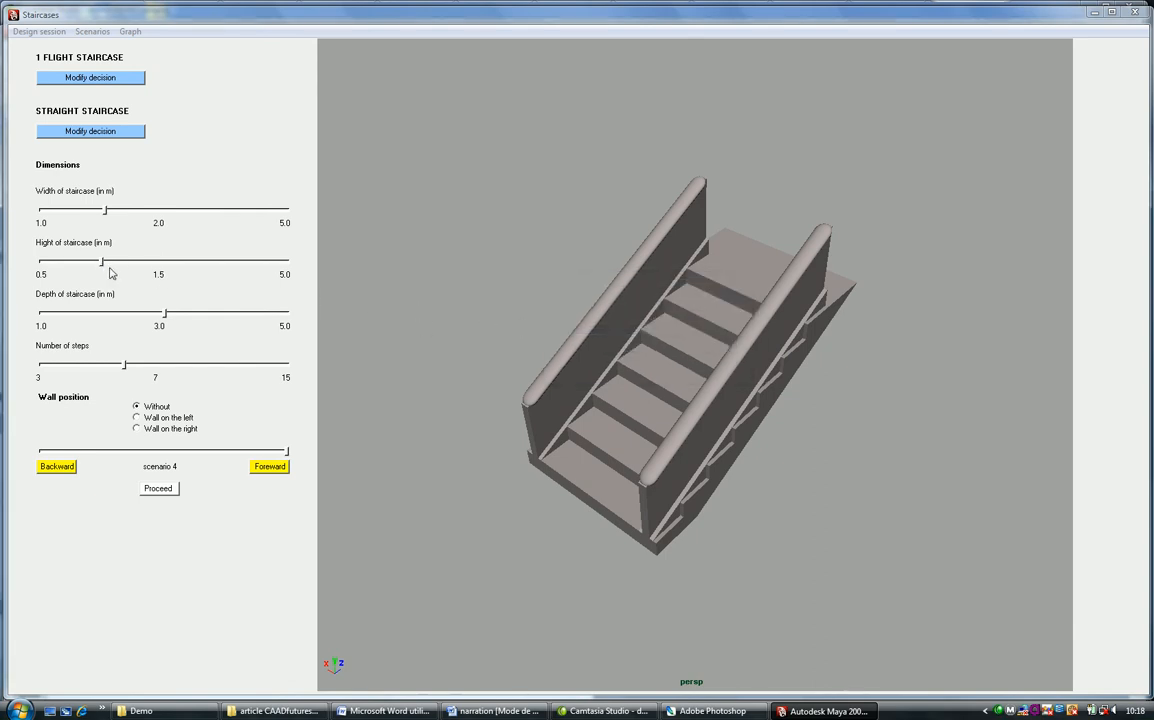
{"action": "left_click_drag", "start_coordinate": [102, 262], "coordinate": [90, 265]}
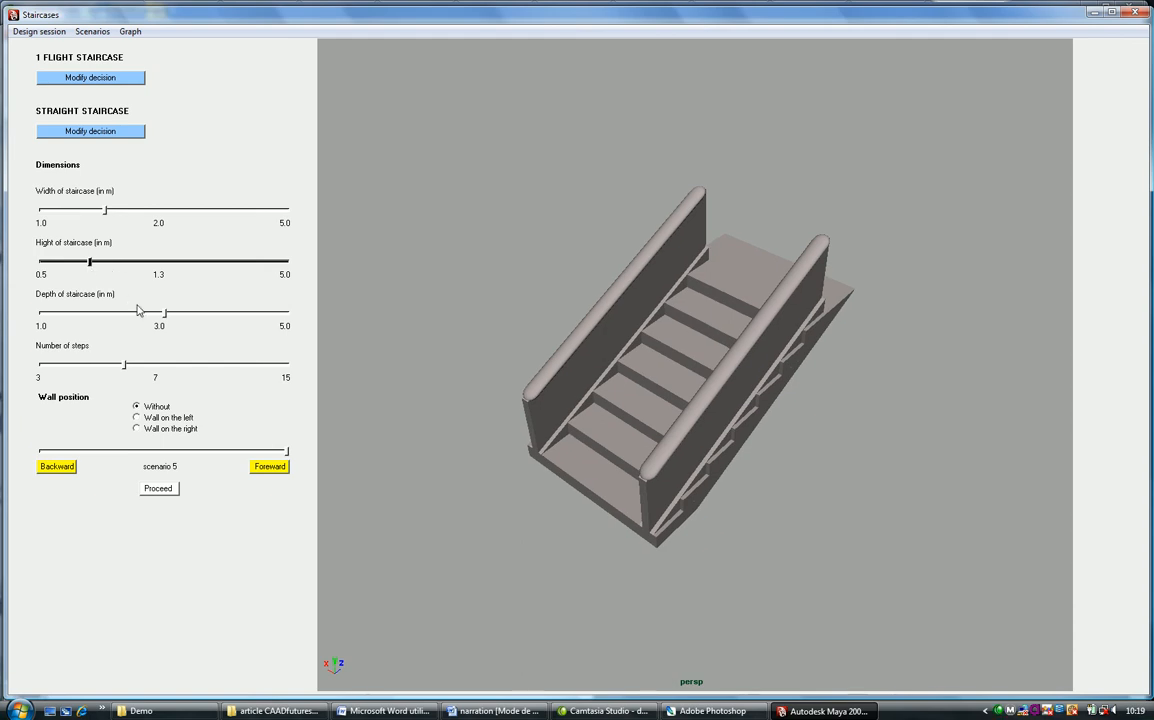
{"action": "left_click_drag", "start_coordinate": [166, 318], "coordinate": [100, 322]}
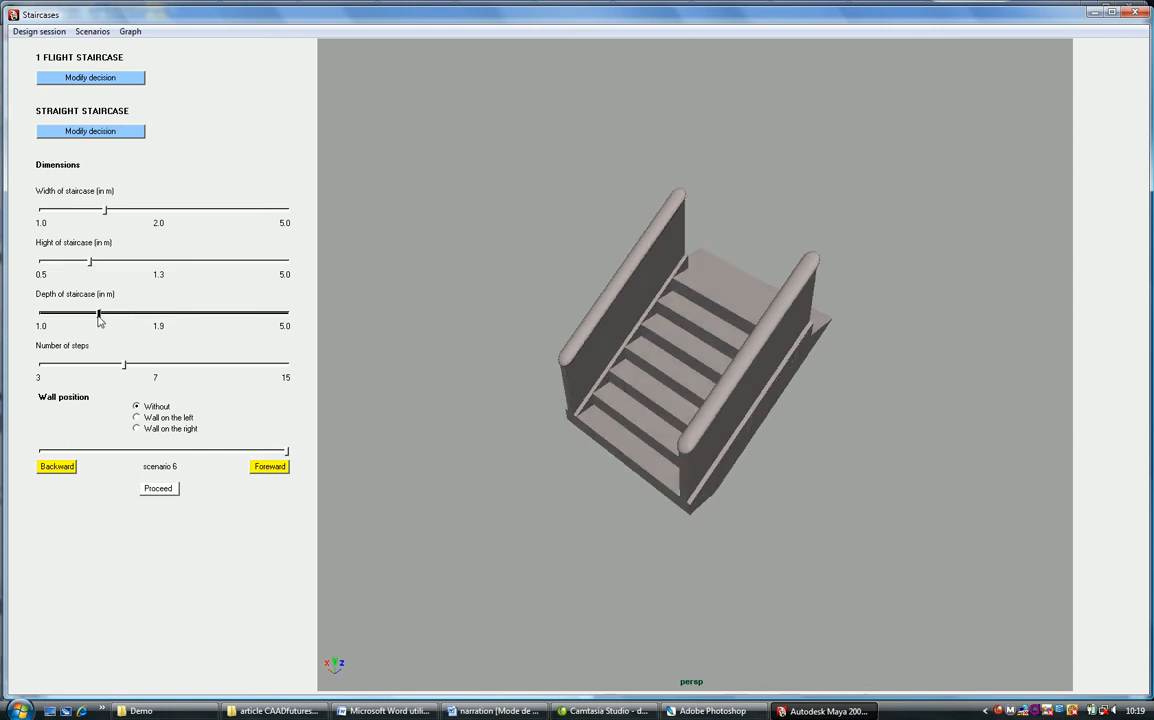
{"action": "mouse_move", "coordinate": [100, 320]}
{"action": "left_mouse_down"}
{"action": "mouse_move", "coordinate": [82, 320]}
{"action": "mouse_move", "coordinate": [120, 324]}
{"action": "left_mouse_up"}
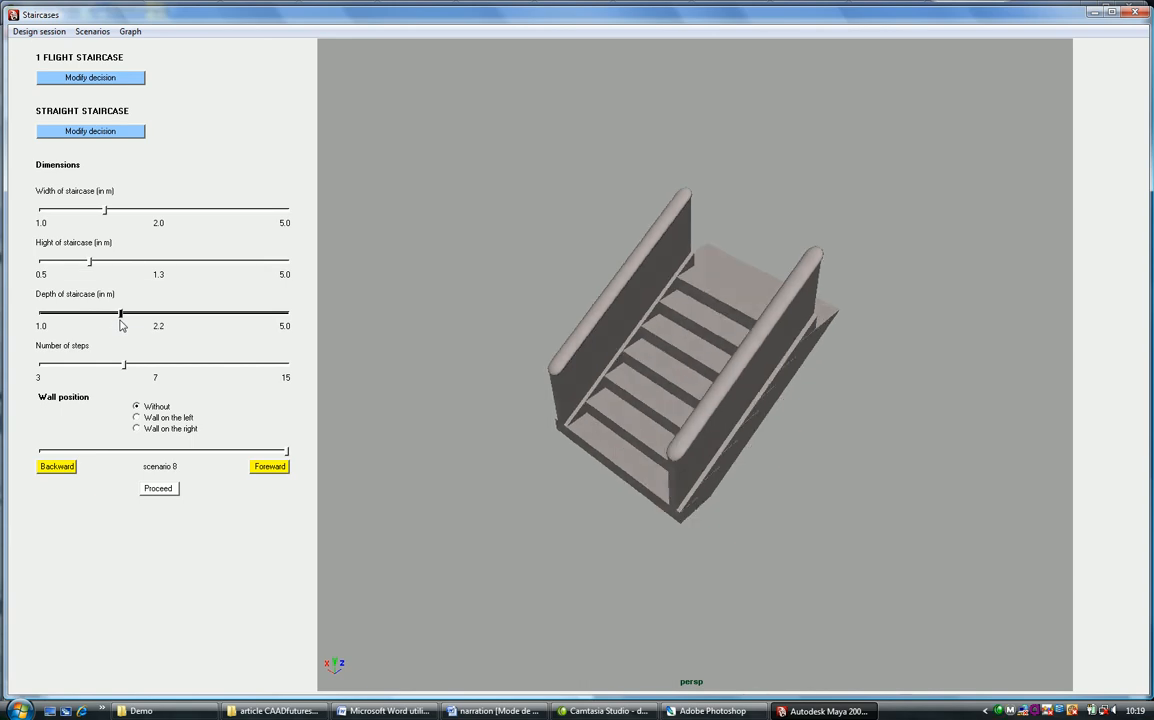
Place a wall on the left of the staircase, set the width to 2.3 m and proceed to the step material
{"action": "left_click", "coordinate": [137, 419]}
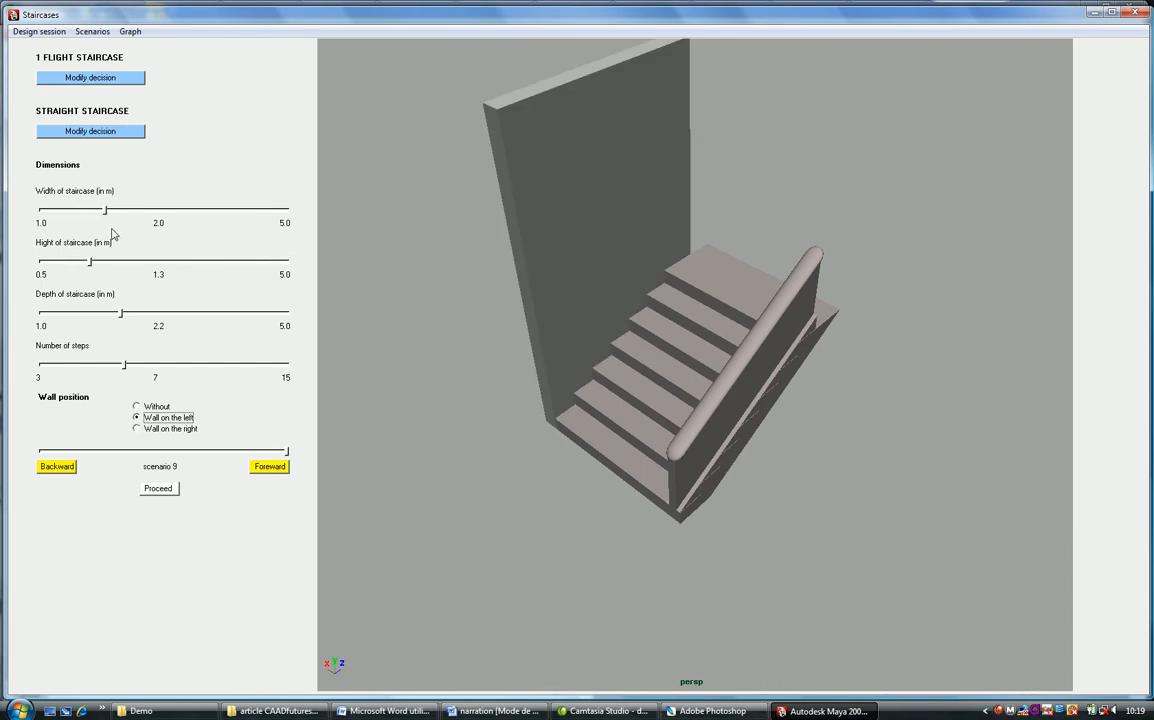
{"action": "left_click_drag", "start_coordinate": [107, 213], "coordinate": [125, 213]}
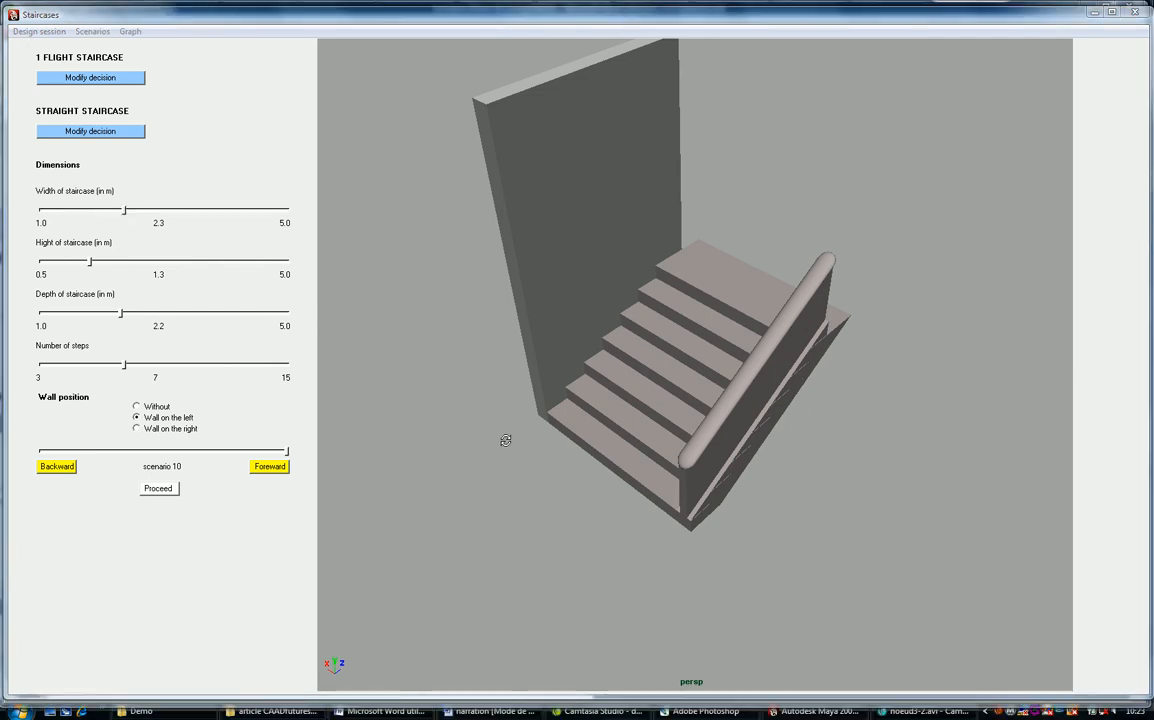
{"action": "left_click_drag", "start_coordinate": [525, 438], "coordinate": [602, 451]}
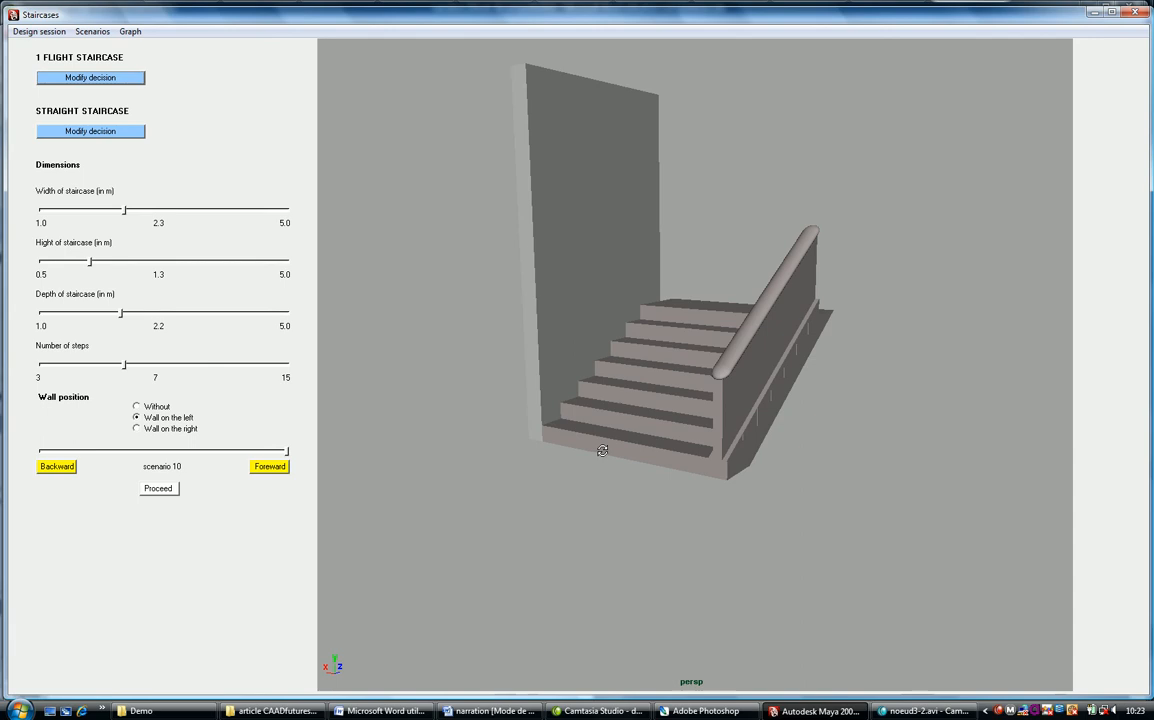
{"action": "scroll", "coordinate": [601, 450], "scroll_direction": "up", "scroll_amount": 8}
{"action": "left_click_drag", "start_coordinate": [593, 461], "coordinate": [596, 458], "text": "alt"}
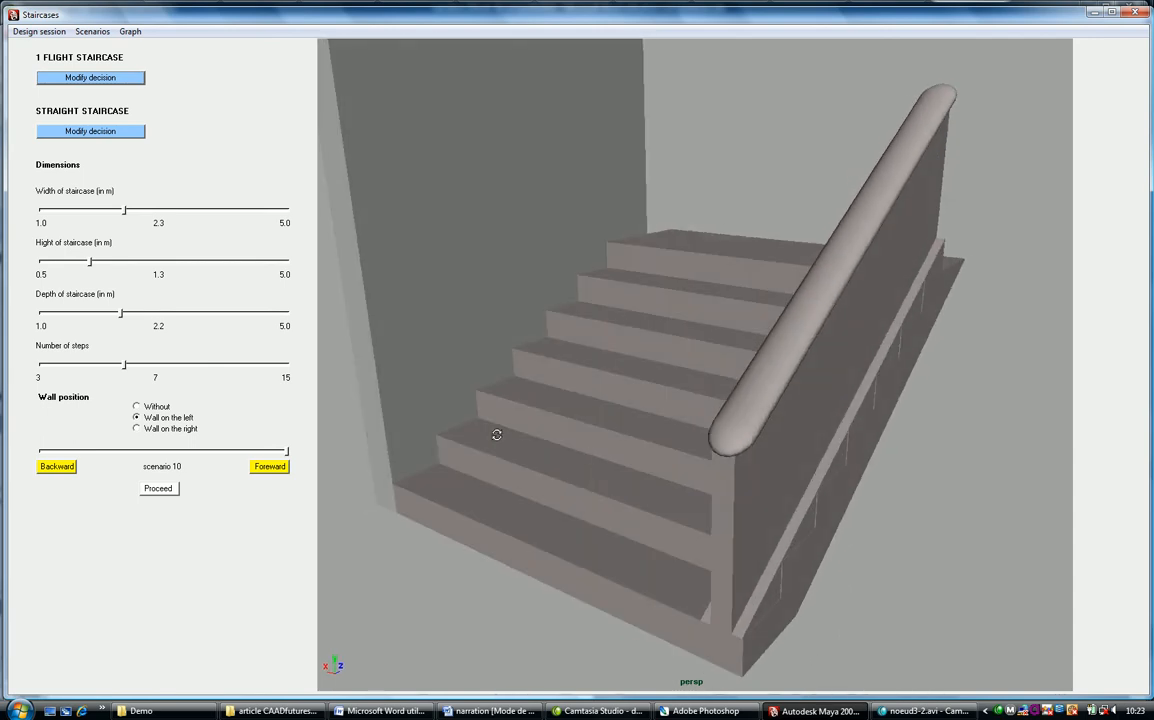
{"action": "left_click", "coordinate": [160, 488]}
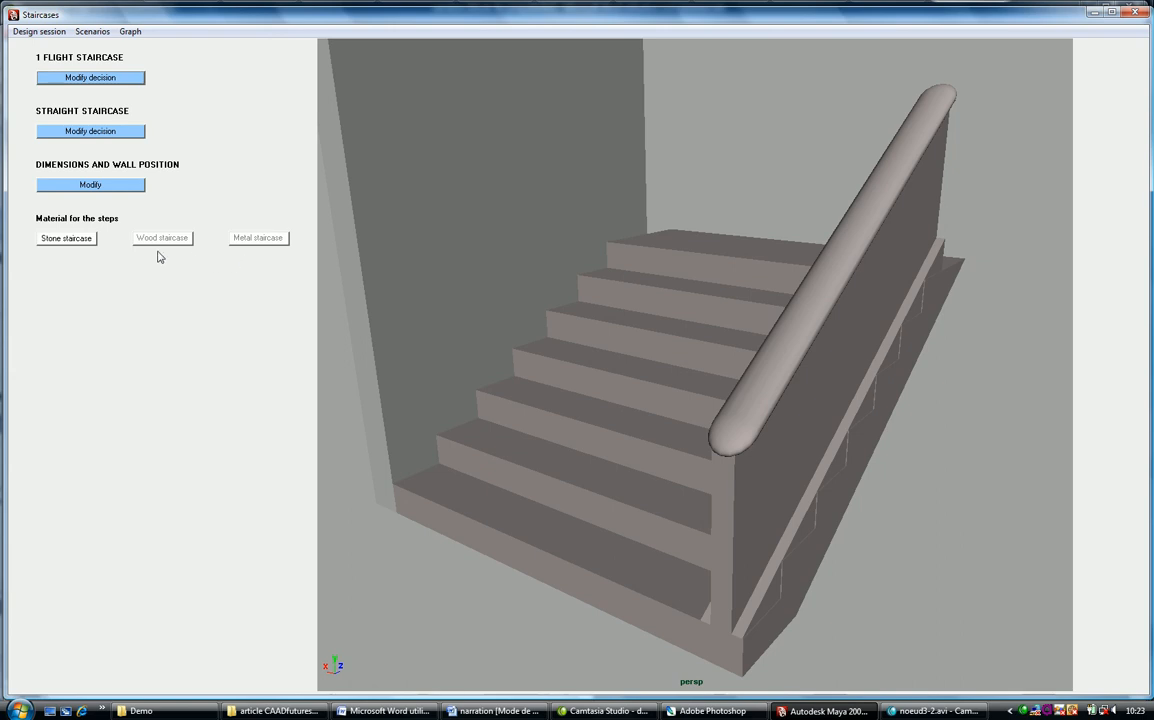
Choose stone as the step material and add an intrados under the staircase
{"action": "left_click", "coordinate": [78, 240]}
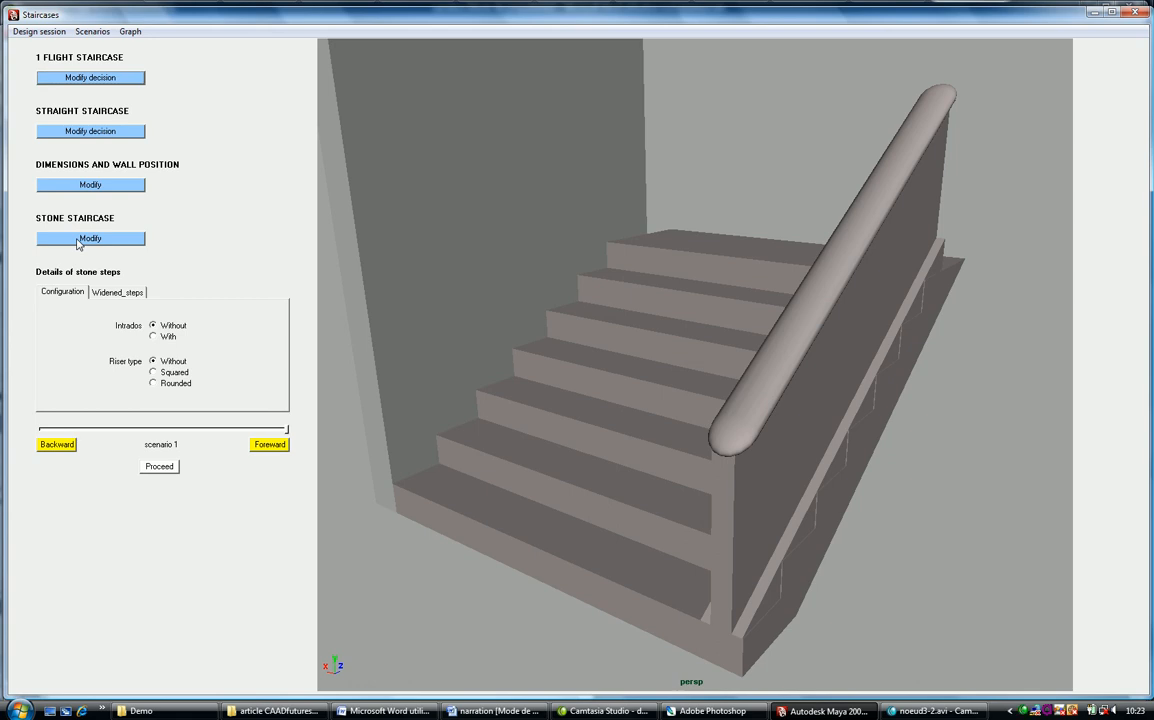
{"action": "left_click", "coordinate": [154, 337]}
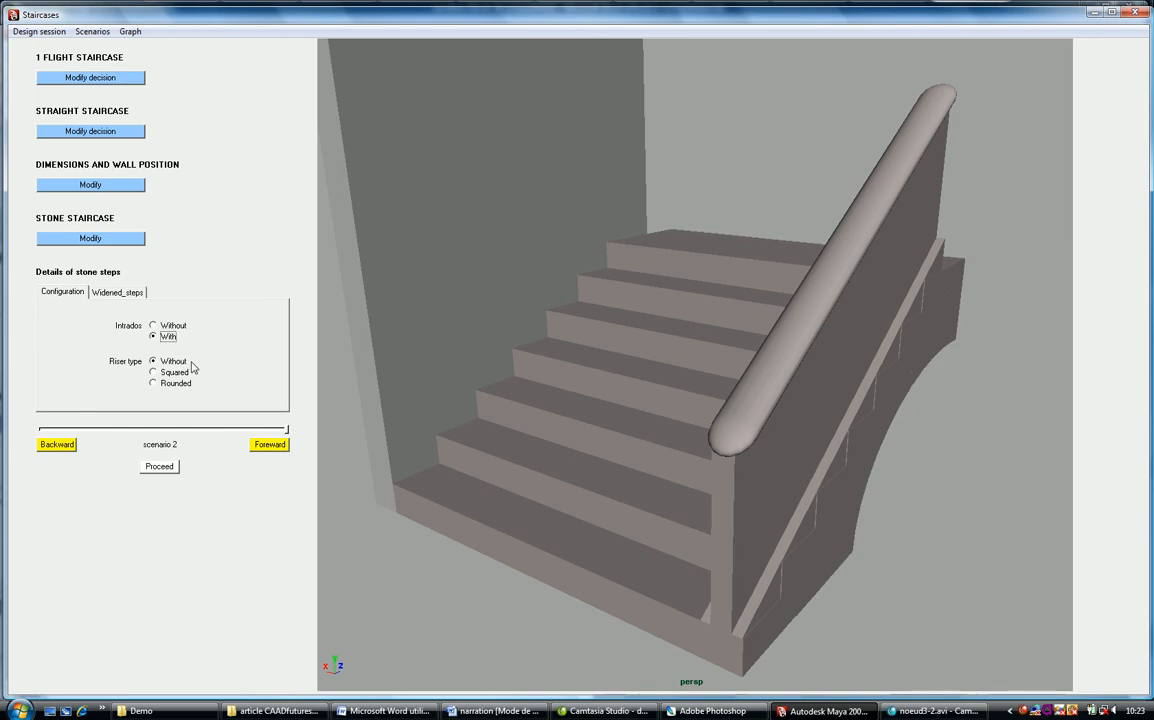
{"action": "mouse_move", "coordinate": [590, 476]}
{"action": "left_mouse_down", "text": "alt"}
{"action": "mouse_move", "coordinate": [567, 489]}
{"action": "mouse_move", "coordinate": [543, 479]}
{"action": "mouse_move", "coordinate": [567, 489]}
{"action": "mouse_move", "coordinate": [595, 478]}
{"action": "left_mouse_up", "text": "alt"}
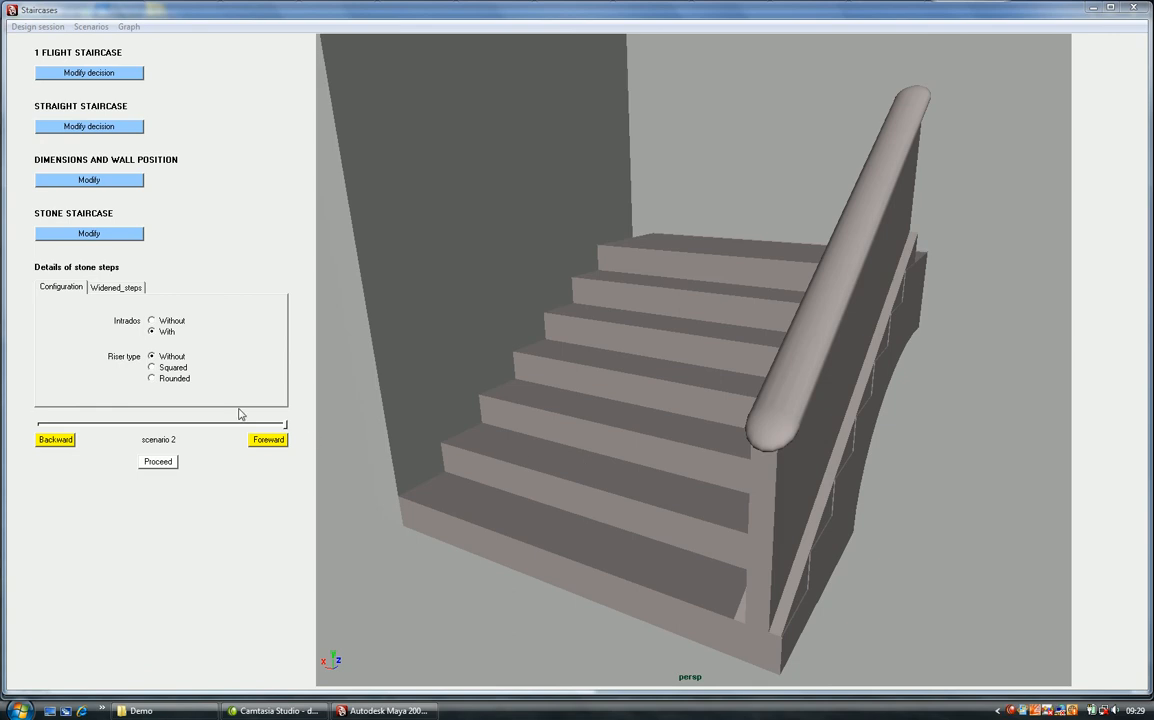
Try the squared and the rounded riser types on the stone steps
{"action": "left_click", "coordinate": [151, 368]}
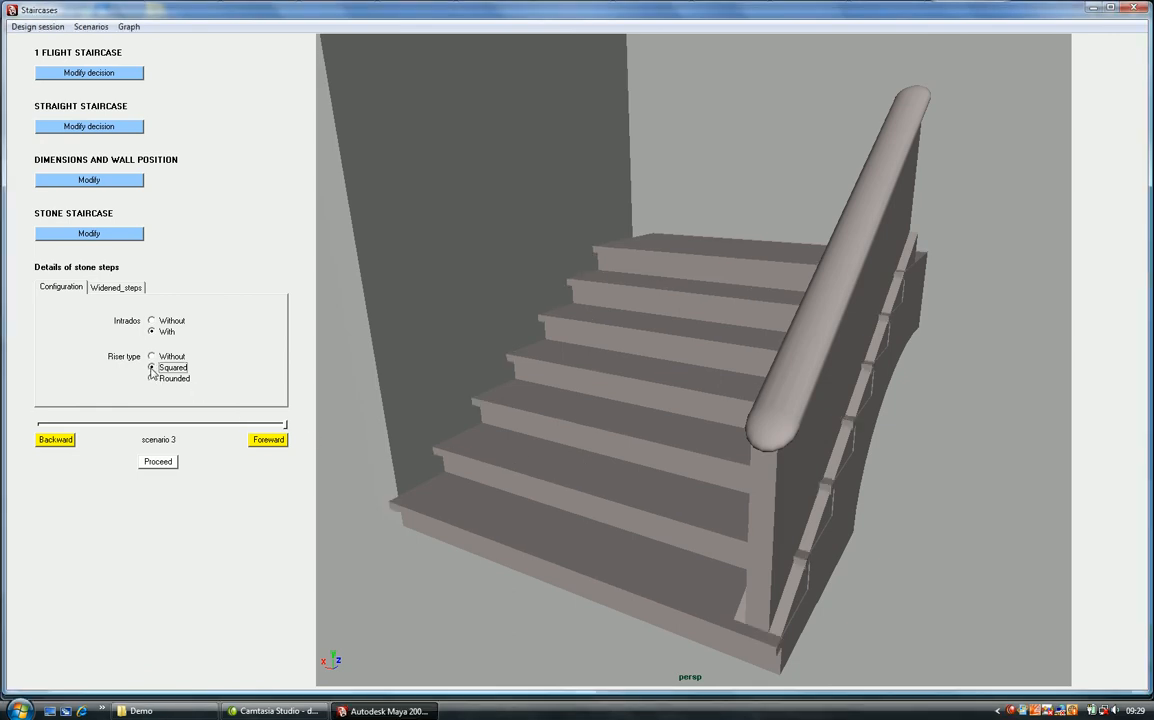
{"action": "left_click_drag", "start_coordinate": [539, 483], "coordinate": [480, 434], "text": "alt"}
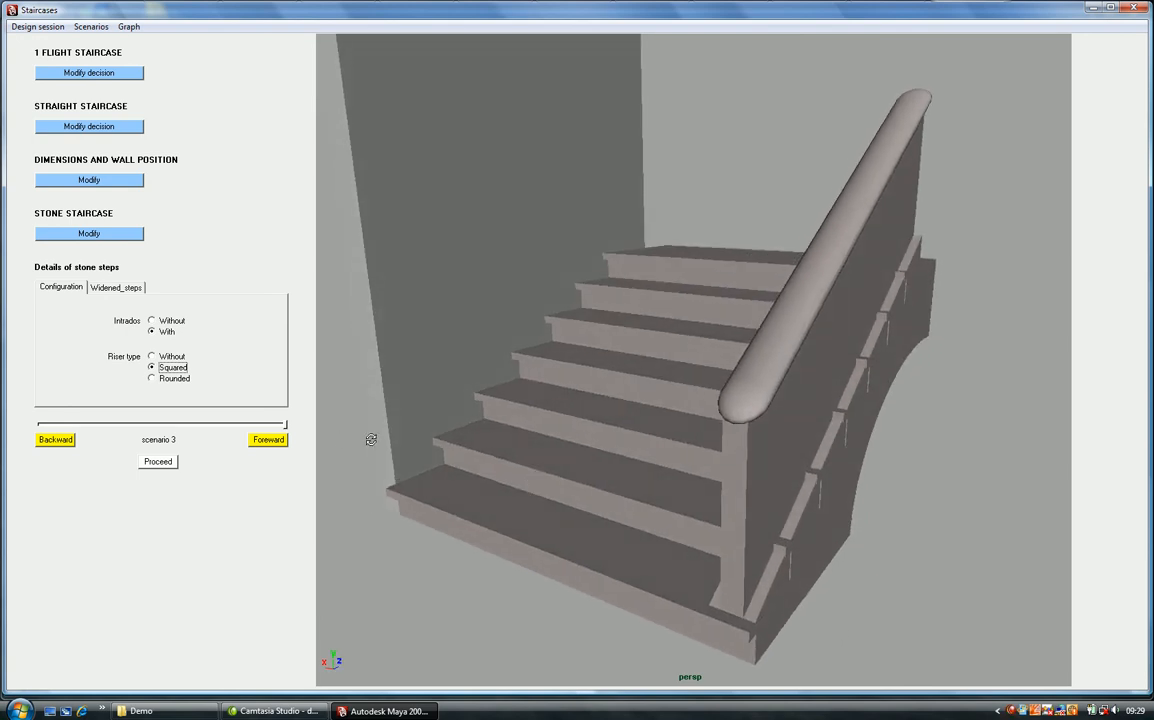
{"action": "left_click", "coordinate": [151, 379]}
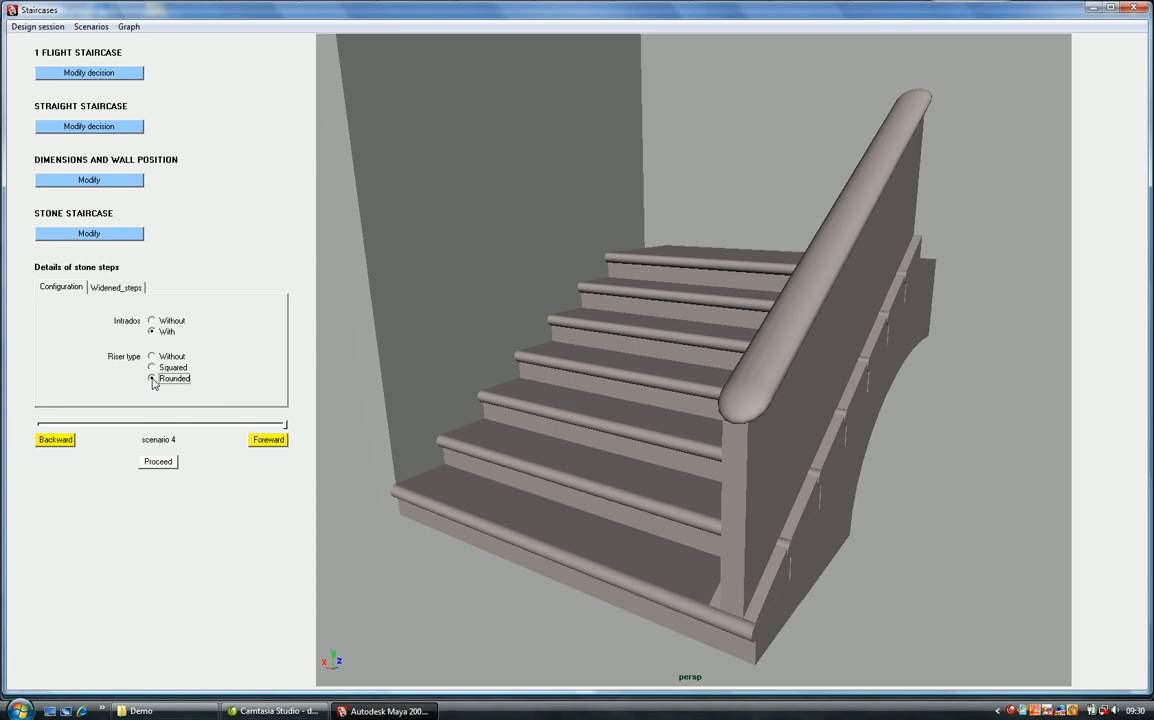
Compare three and two widened steps at the foot of the staircase, keeping 2 steps
{"action": "left_click", "coordinate": [133, 289]}
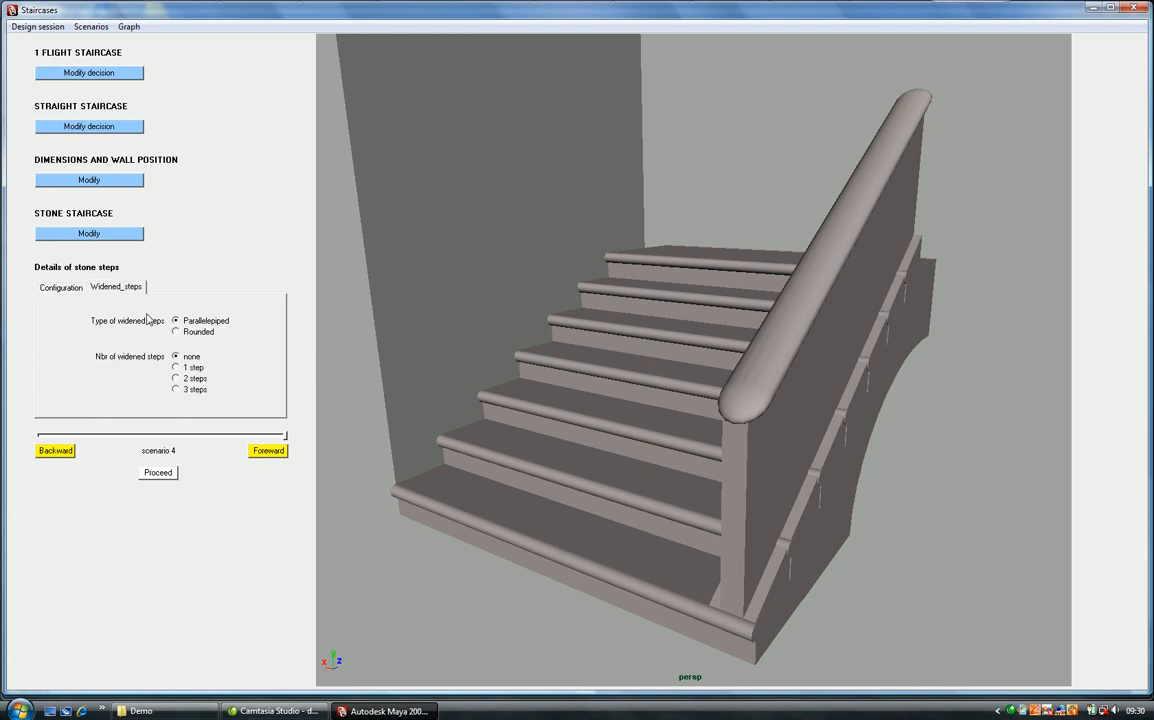
{"action": "left_click", "coordinate": [175, 390]}
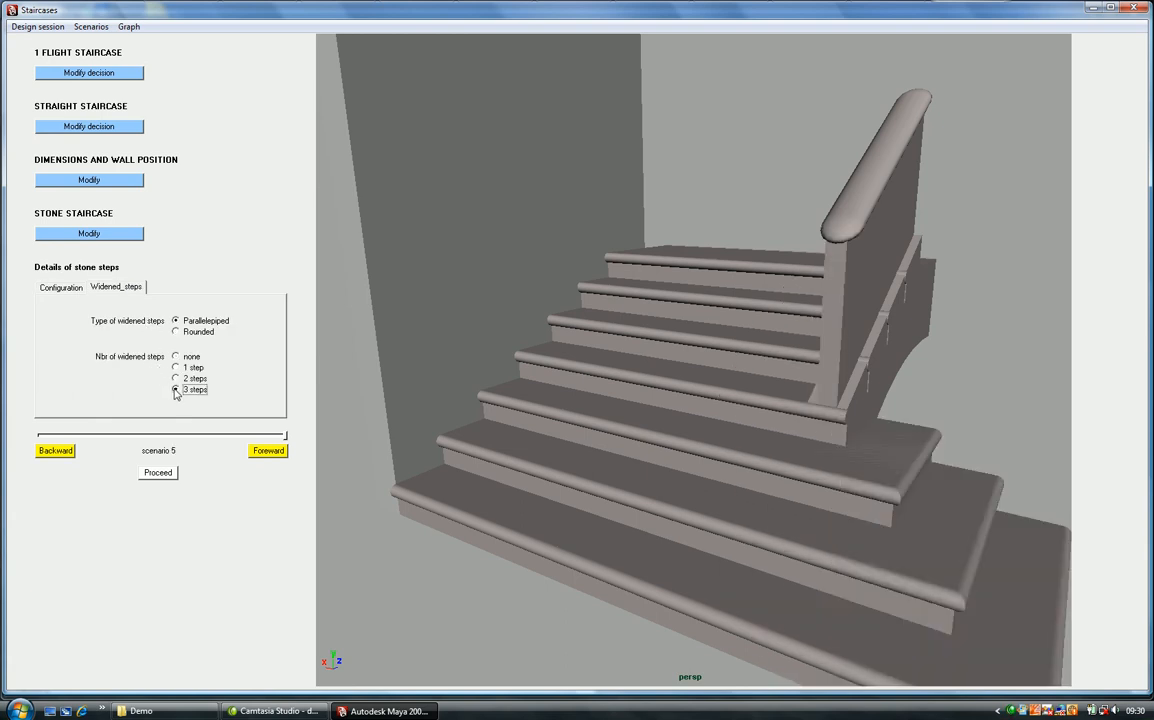
{"action": "scroll", "coordinate": [532, 477], "scroll_direction": "down", "scroll_amount": 4}
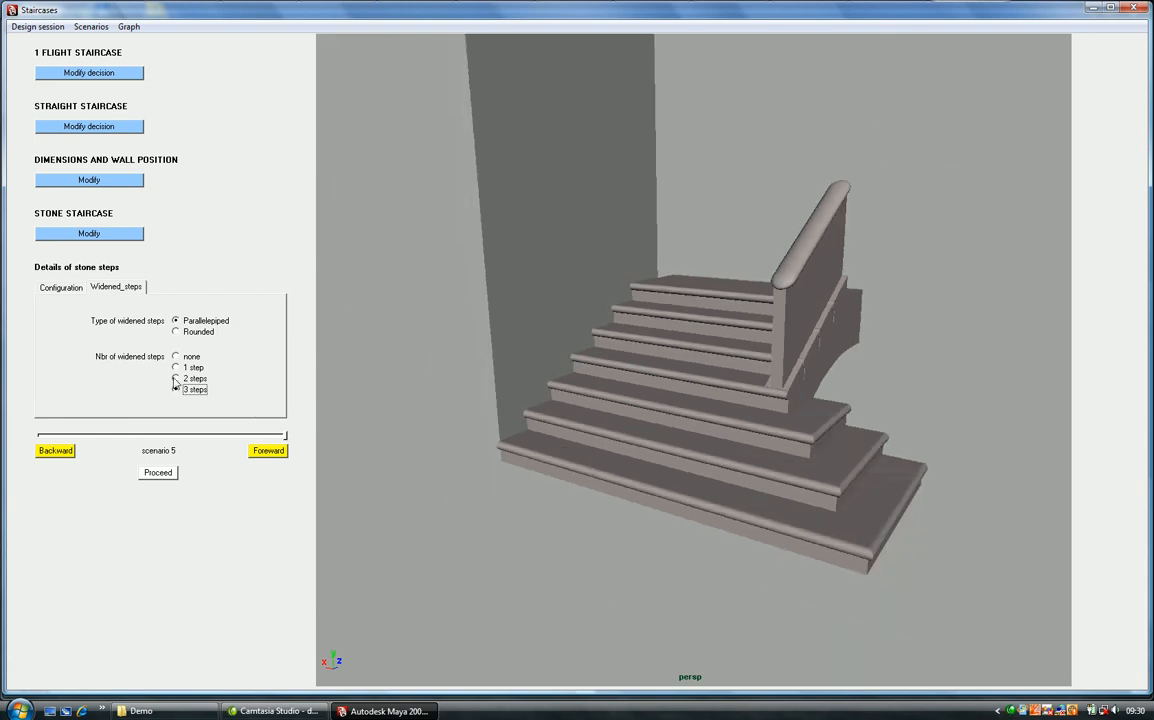
{"action": "left_click", "coordinate": [175, 379]}
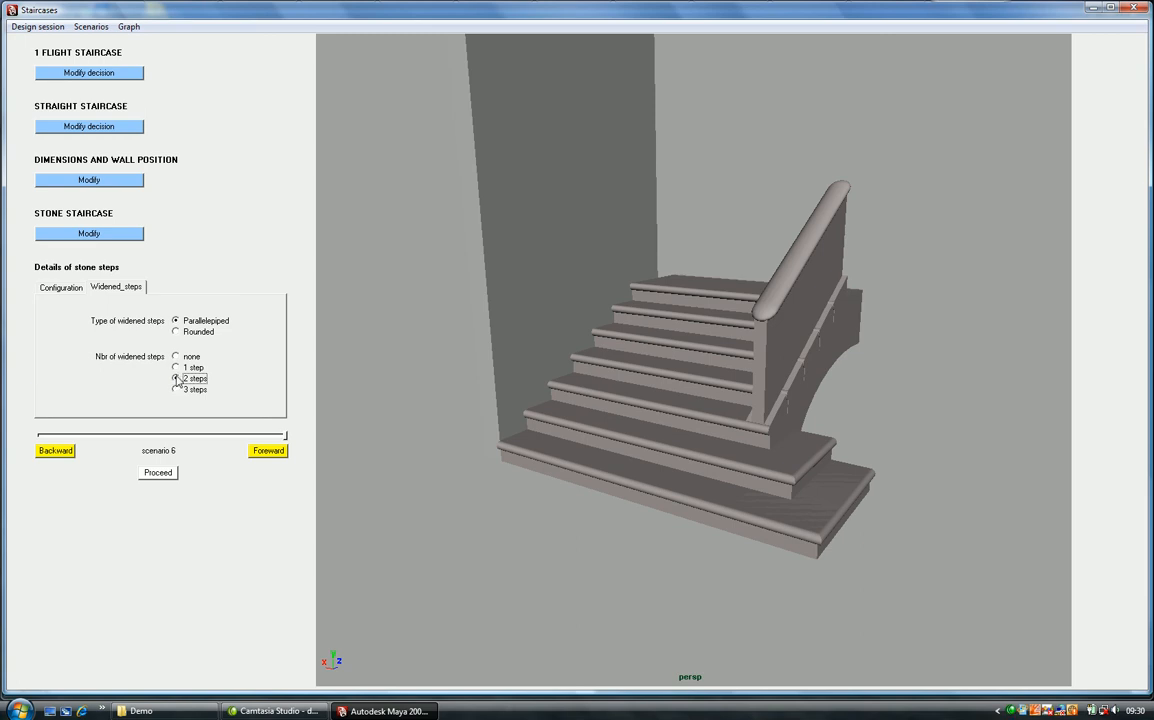
Try the Rounded type on the widened steps and return them to Parallelepiped
{"action": "left_click", "coordinate": [176, 332]}
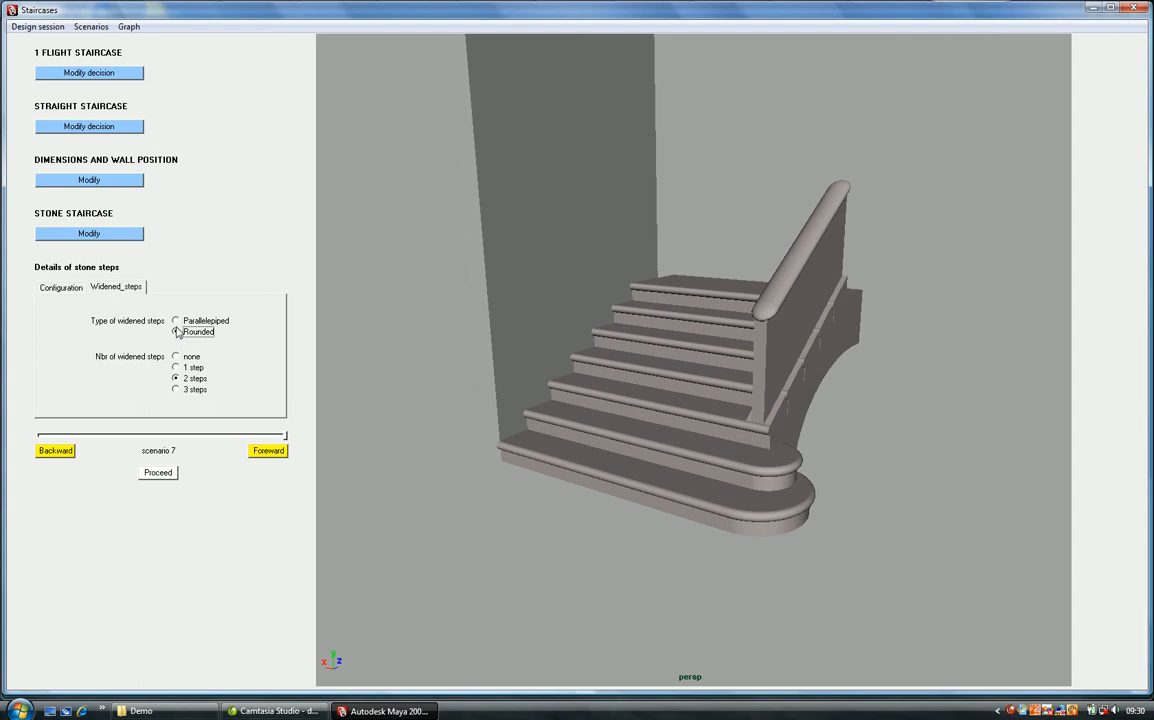
{"action": "left_click", "coordinate": [176, 322]}
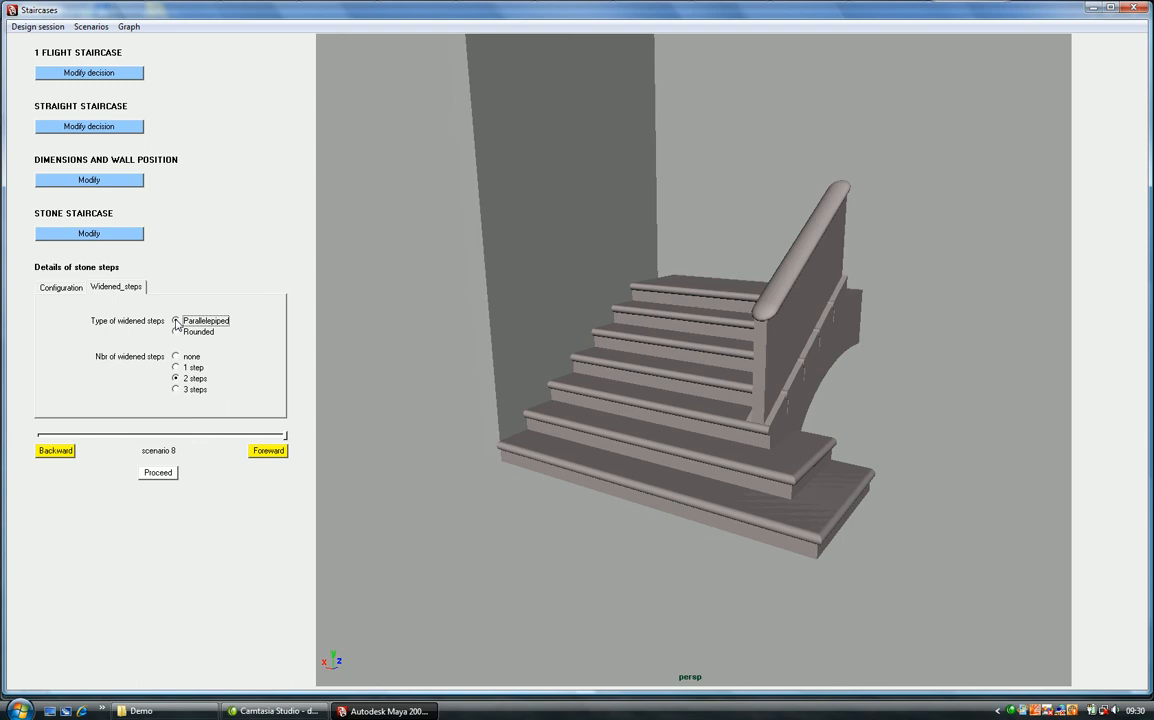
{"action": "left_click_drag", "start_coordinate": [560, 494], "coordinate": [567, 504], "text": "alt"}
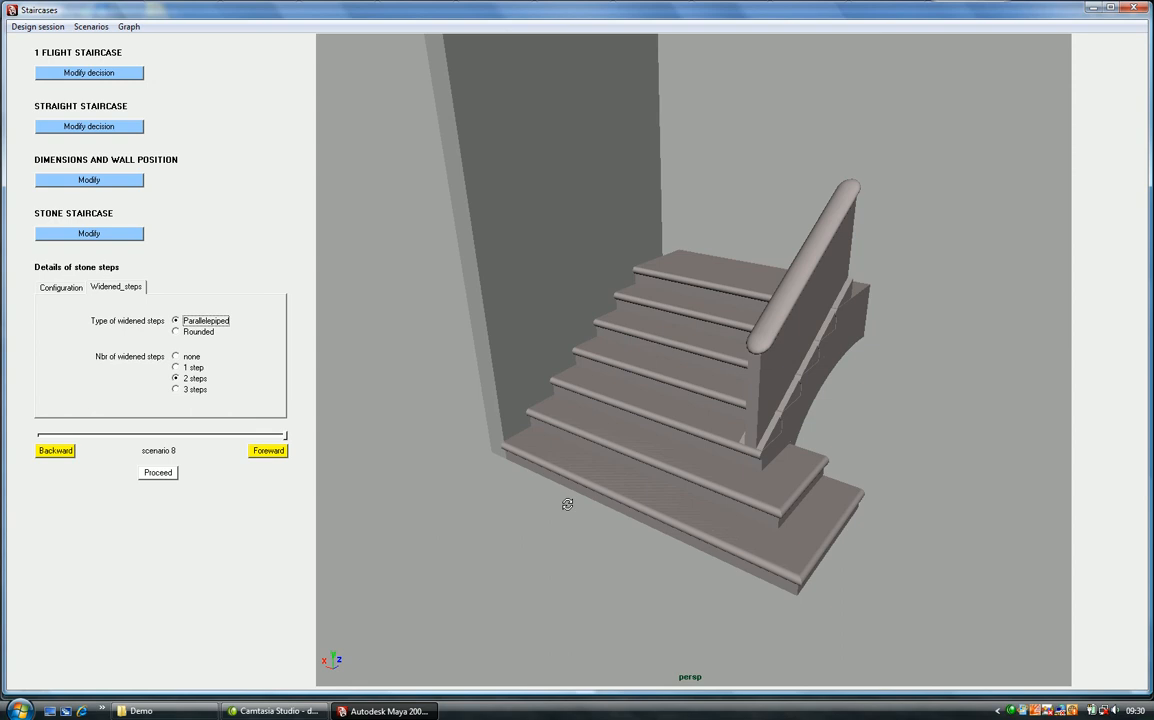
Set the riser type of the stone steps to Squared
{"action": "left_click", "coordinate": [66, 289]}
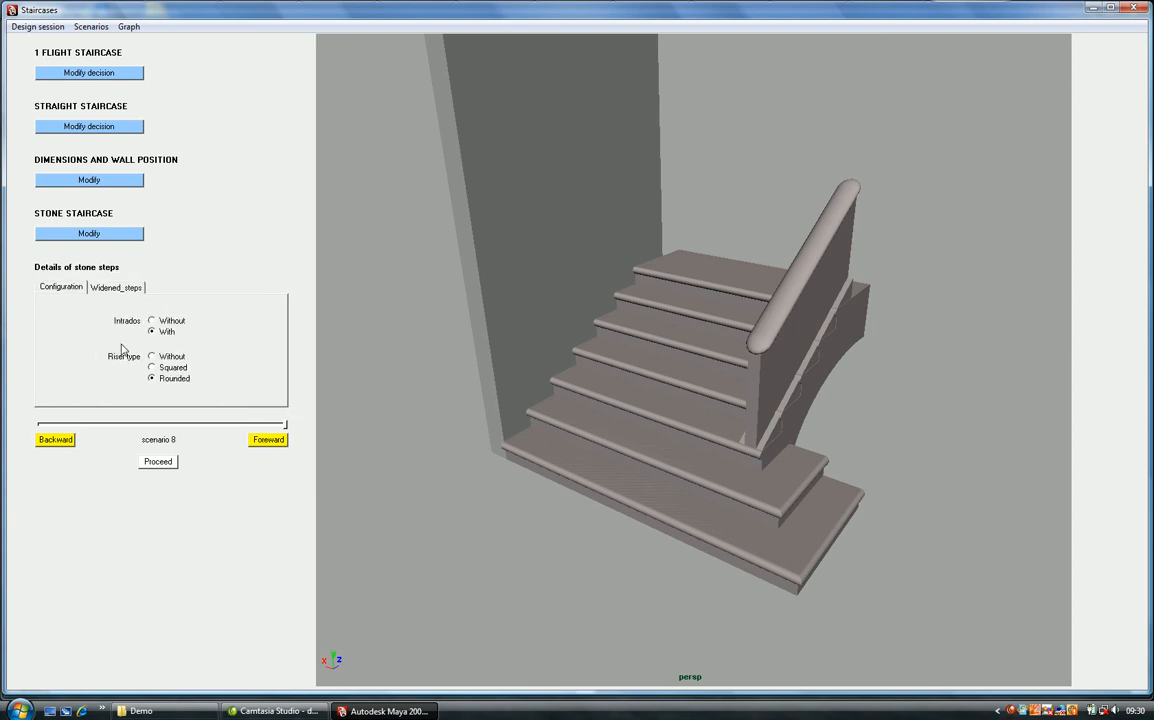
{"action": "left_click", "coordinate": [152, 367]}
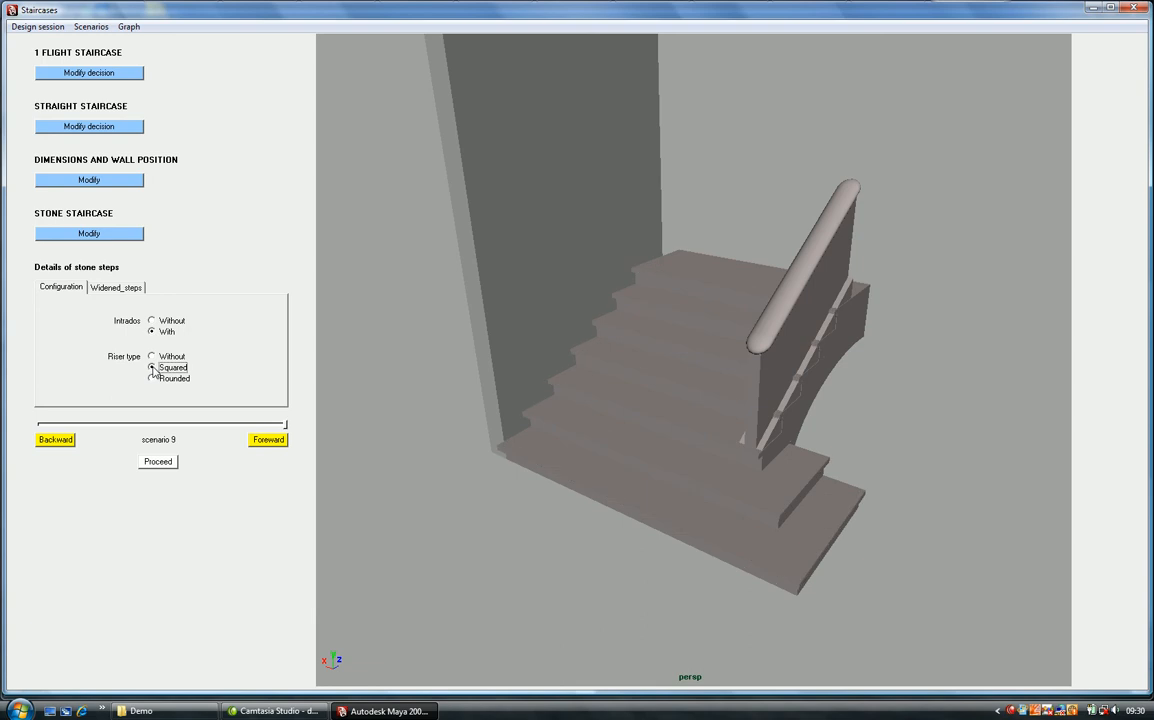
{"action": "left_click_drag", "start_coordinate": [546, 507], "coordinate": [590, 502], "text": "alt"}
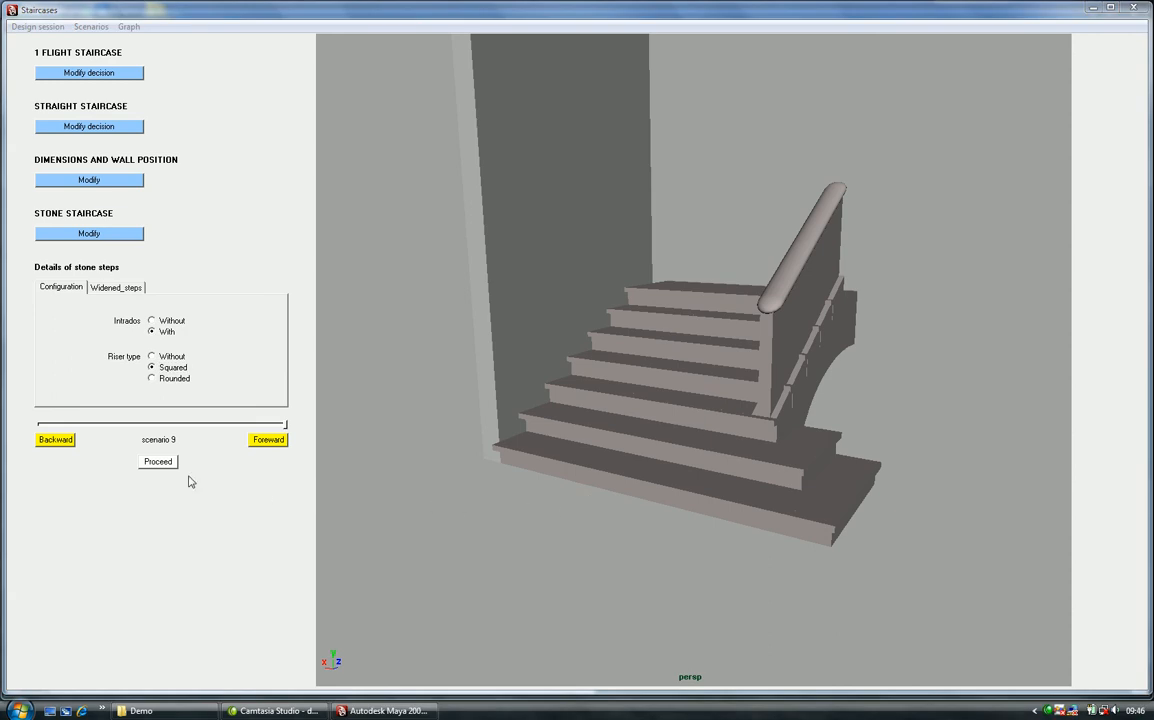
Accept the stone step details and choose a stone banister of the Openwork type
{"action": "left_click", "coordinate": [158, 461]}
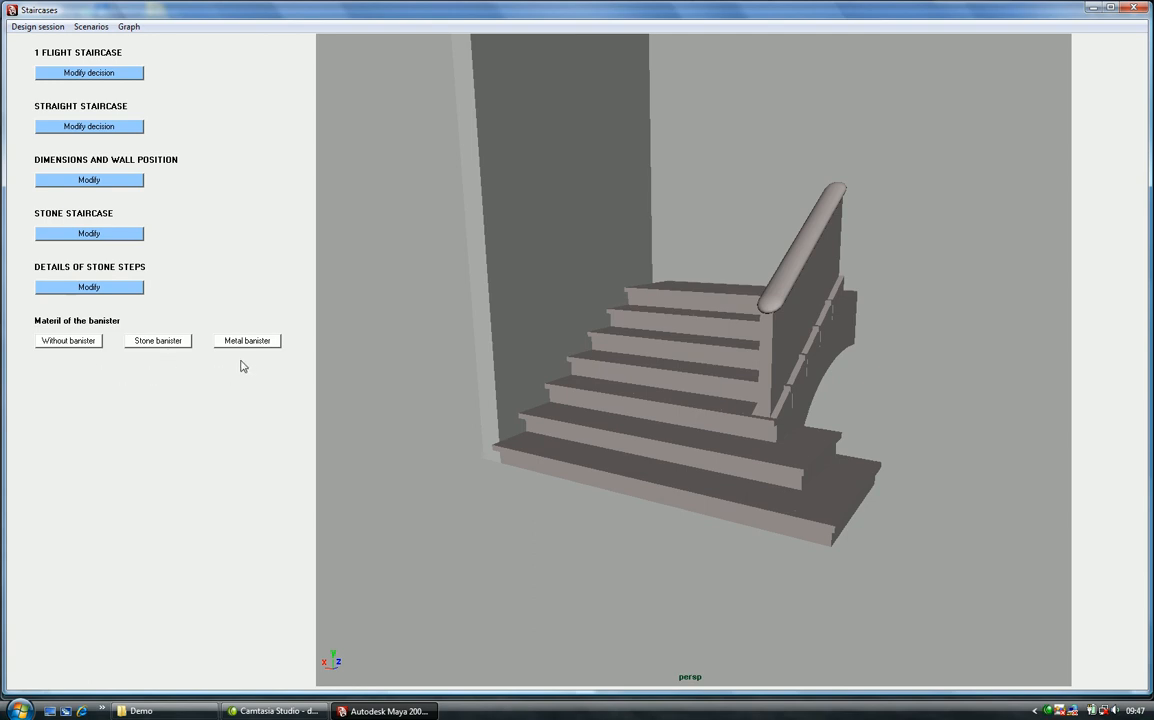
{"action": "left_click", "coordinate": [160, 342]}
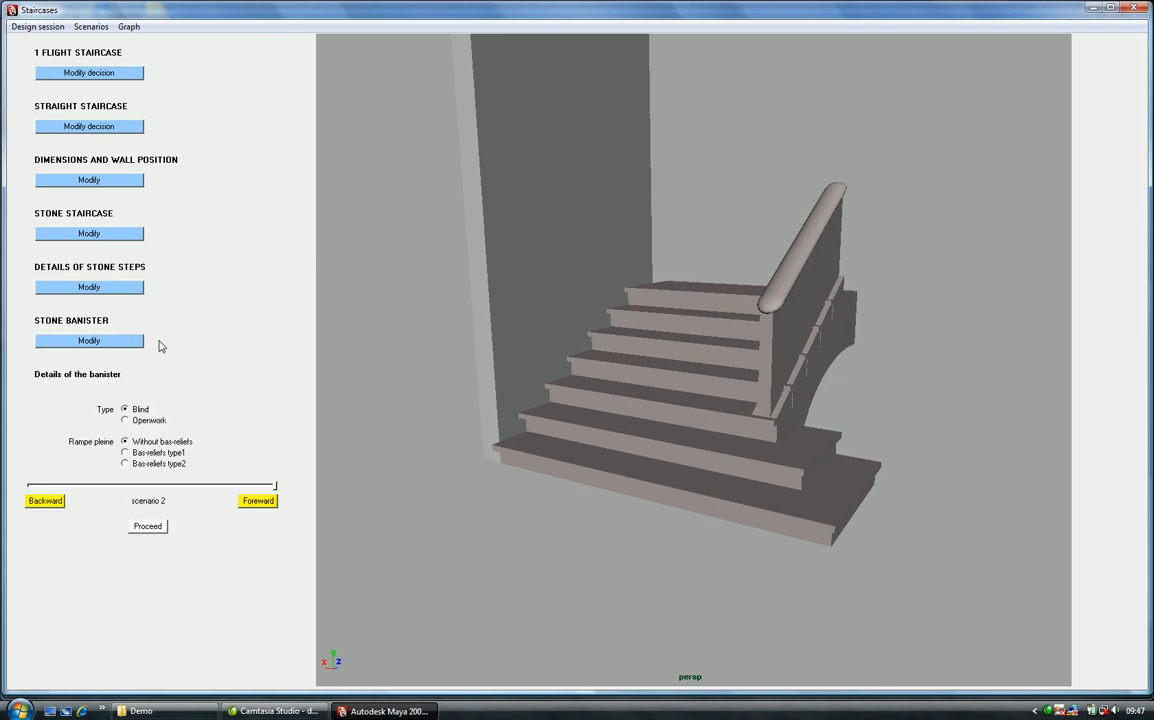
{"action": "left_click", "coordinate": [126, 424]}
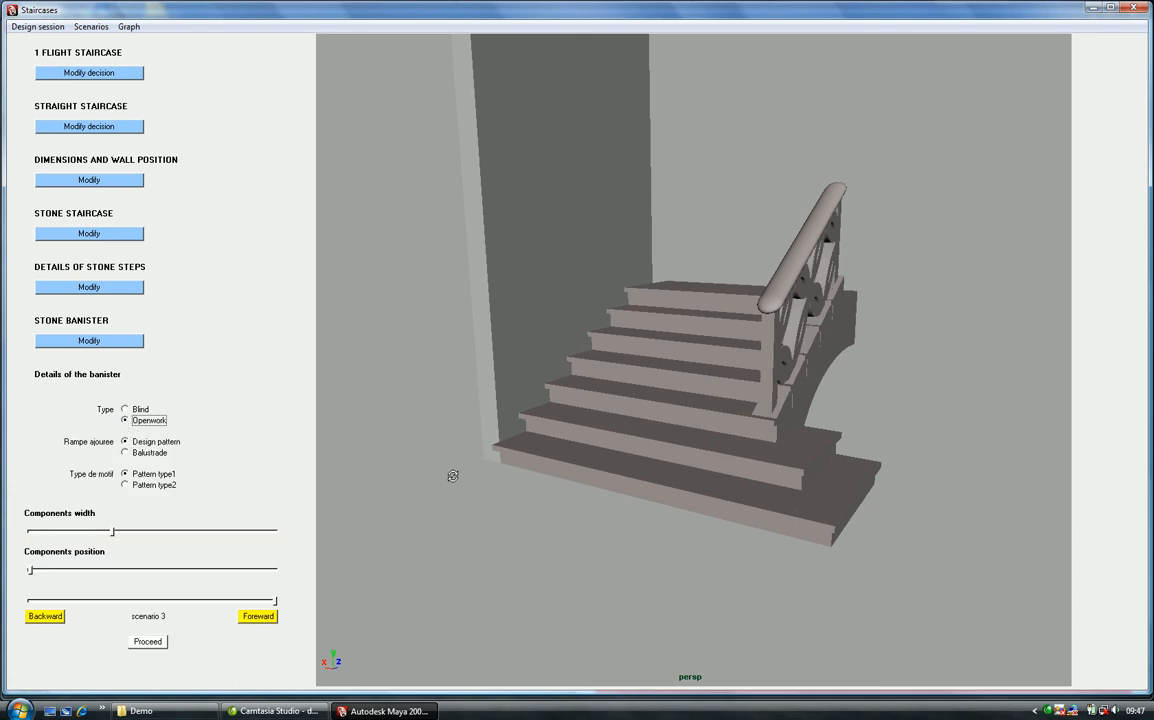
{"action": "left_click_drag", "start_coordinate": [732, 441], "coordinate": [689, 437], "text": "alt"}
{"action": "scroll", "coordinate": [690, 432], "scroll_direction": "up", "scroll_amount": 3}
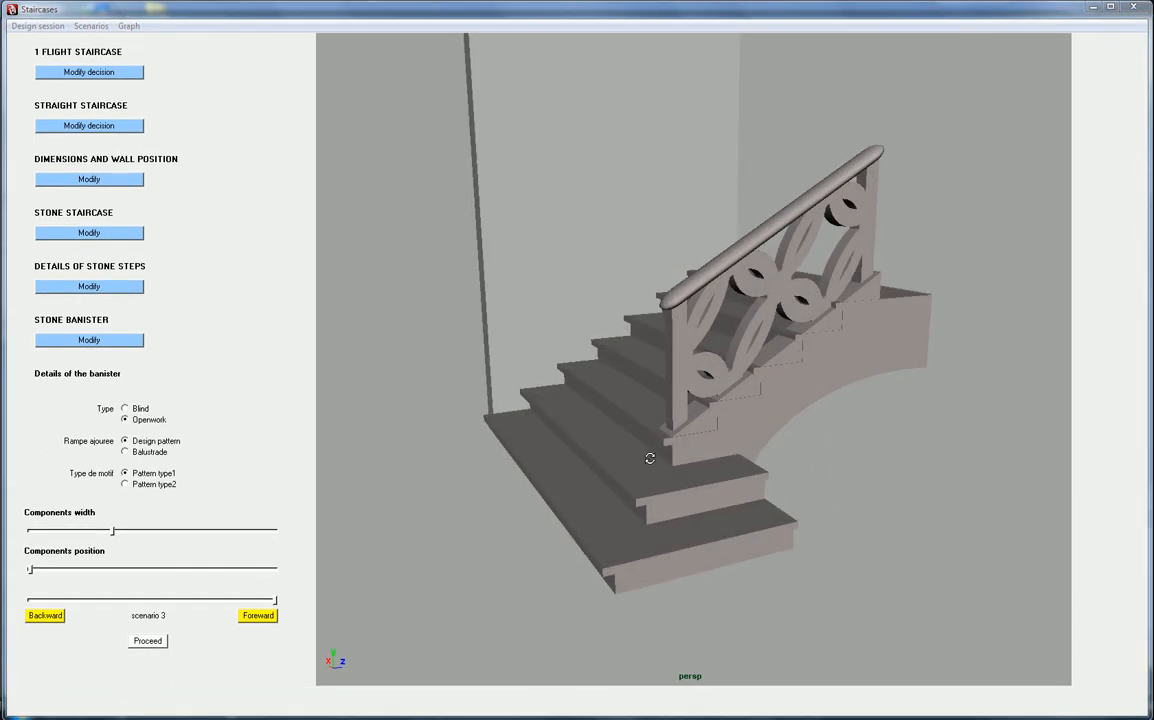
Try other component widths and positions on Pattern type1, and on Pattern type2 with a large width and a low lateral position
{"action": "left_click_drag", "start_coordinate": [113, 535], "coordinate": [198, 578]}
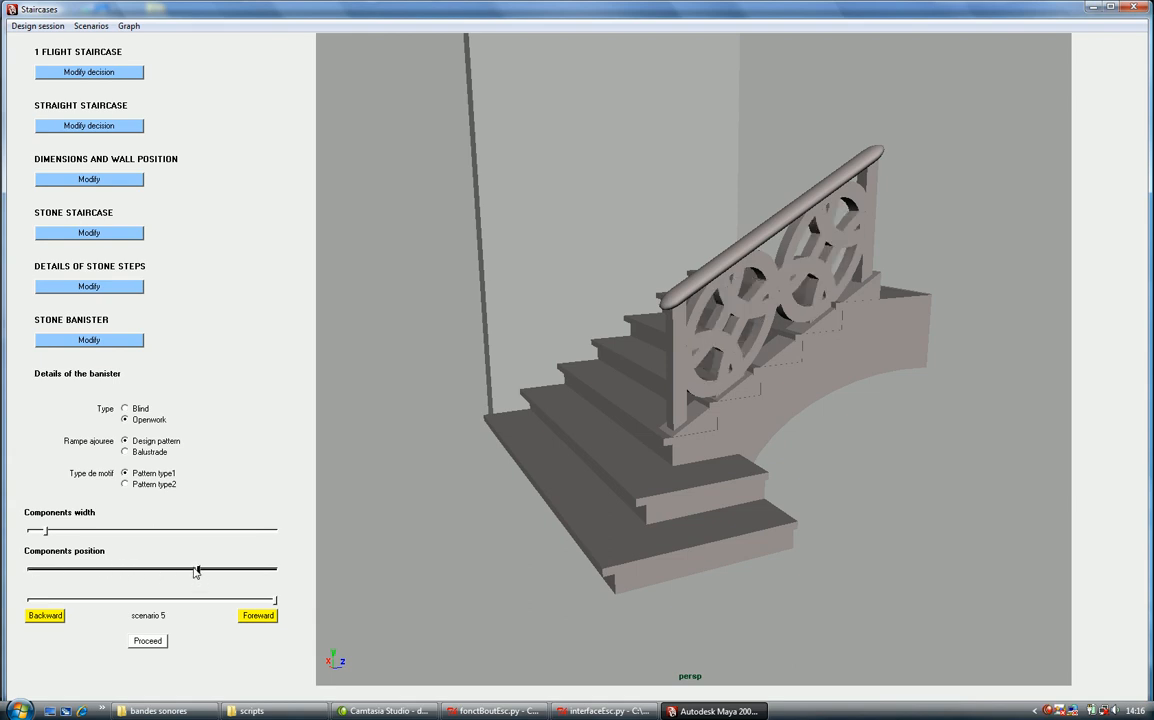
{"action": "left_click", "coordinate": [126, 485]}
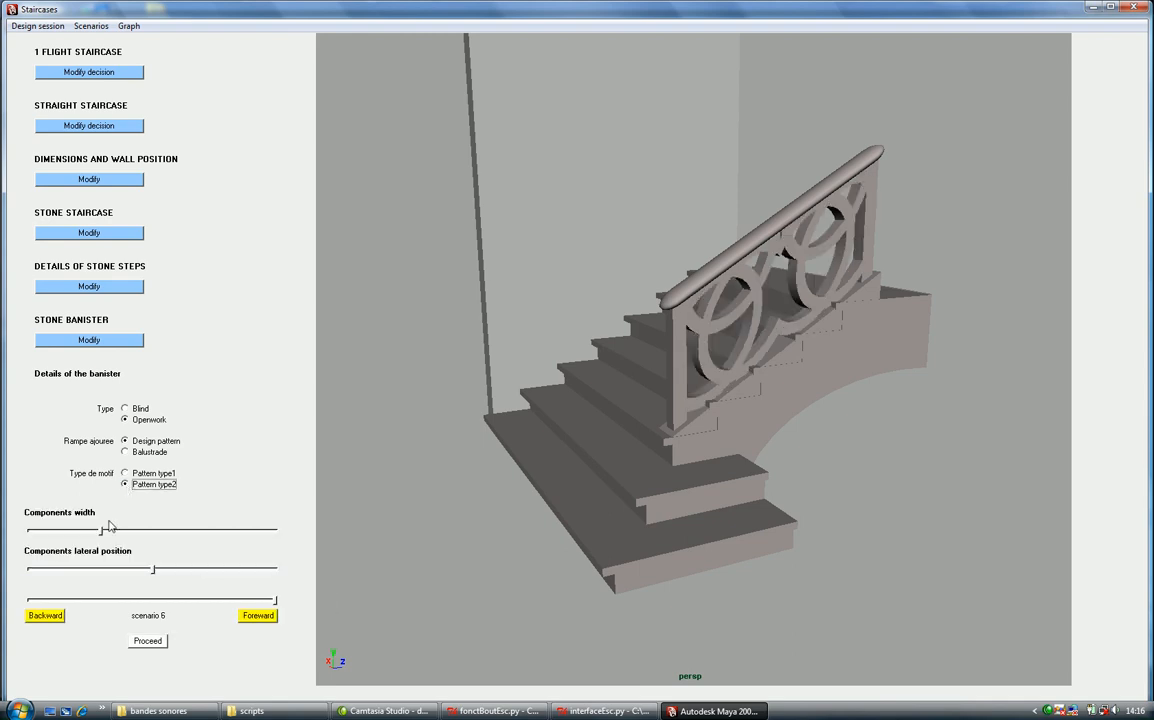
{"action": "left_click_drag", "start_coordinate": [102, 533], "coordinate": [233, 540]}
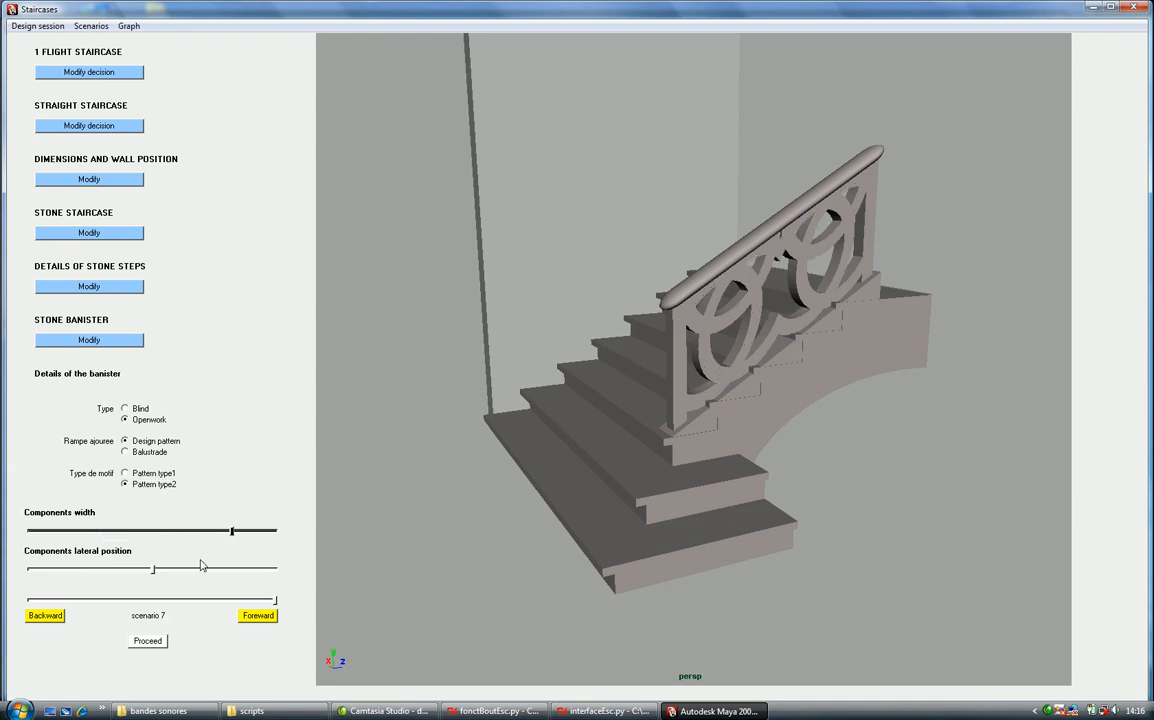
{"action": "left_click_drag", "start_coordinate": [155, 572], "coordinate": [72, 575]}
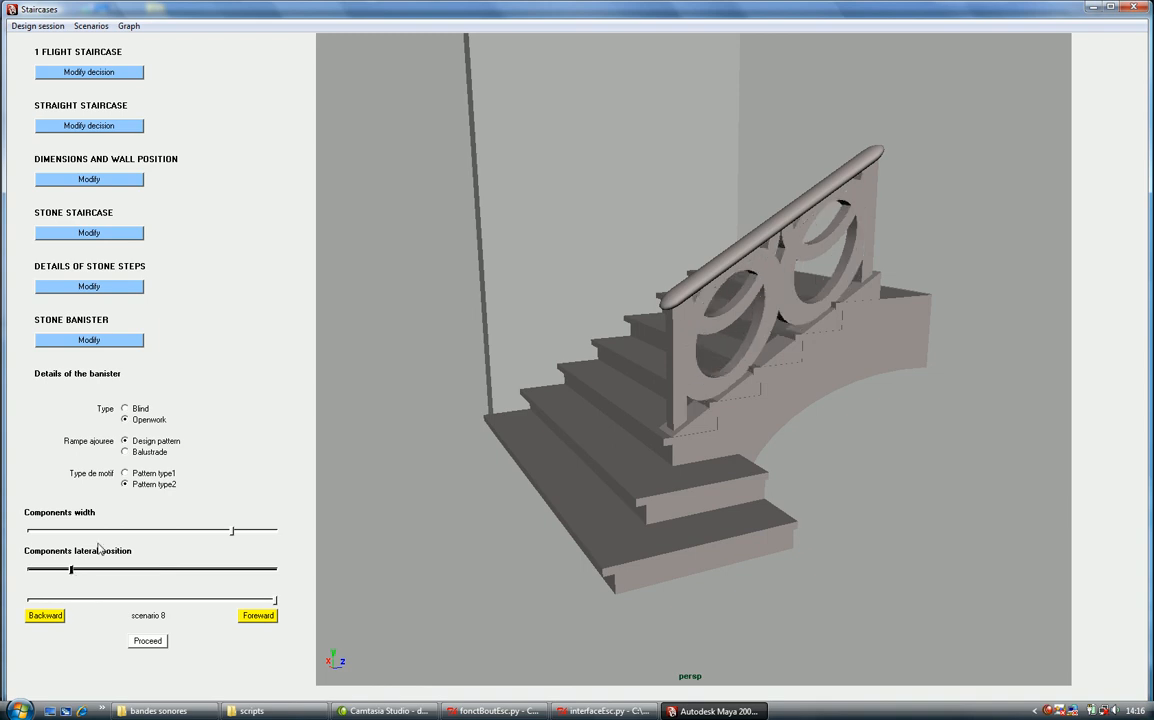
Try a Type 1 balustrade with more facets, a larger subtract volume radius and its position at about three quarters of the range
{"action": "left_click", "coordinate": [124, 451]}
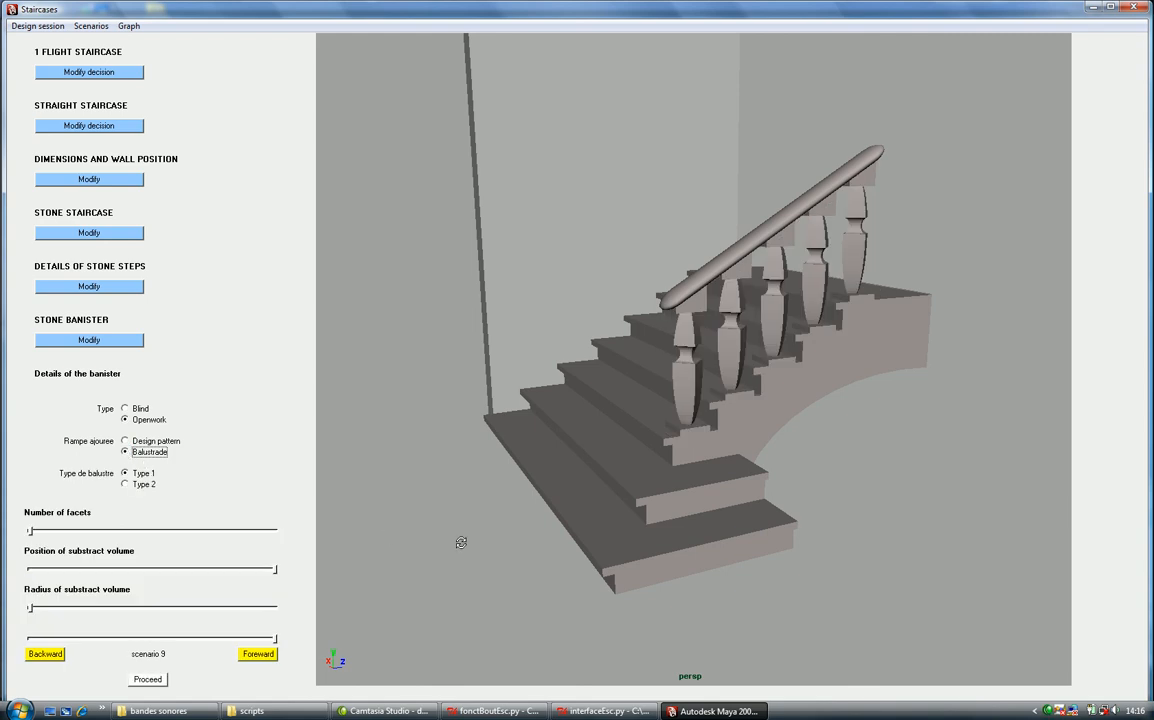
{"action": "left_click_drag", "start_coordinate": [593, 437], "coordinate": [689, 480], "text": "alt"}
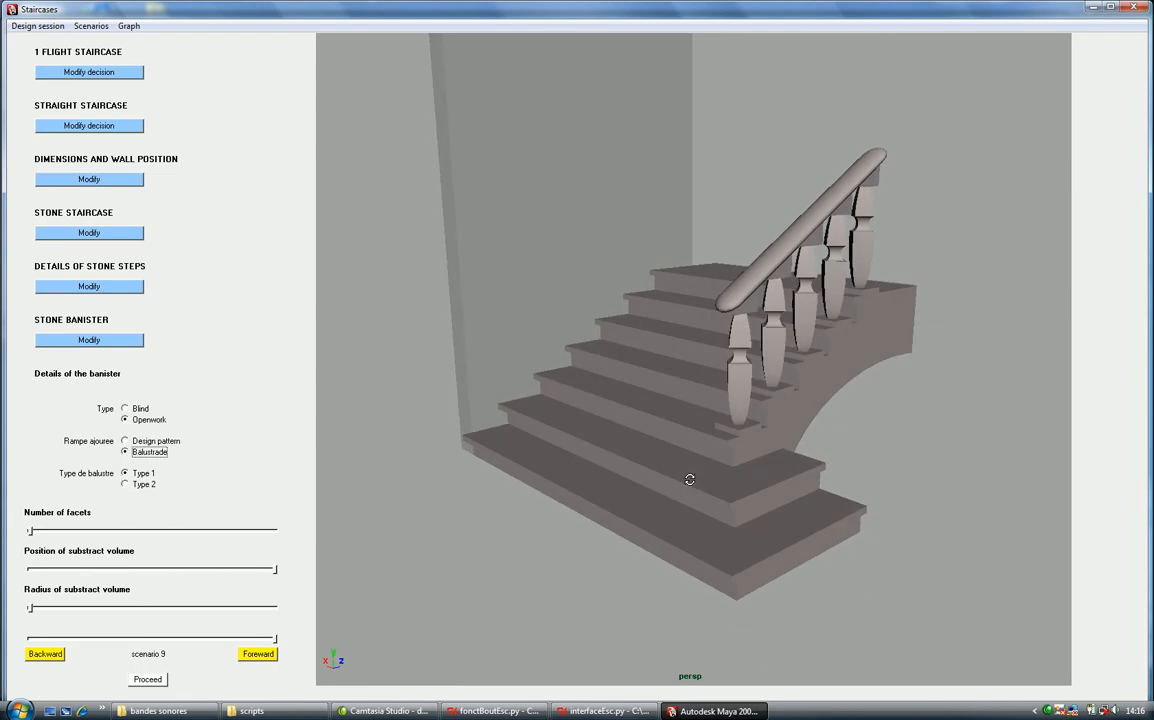
{"action": "left_click", "coordinate": [31, 531]}
{"action": "left_click_drag", "start_coordinate": [31, 531], "coordinate": [165, 532]}
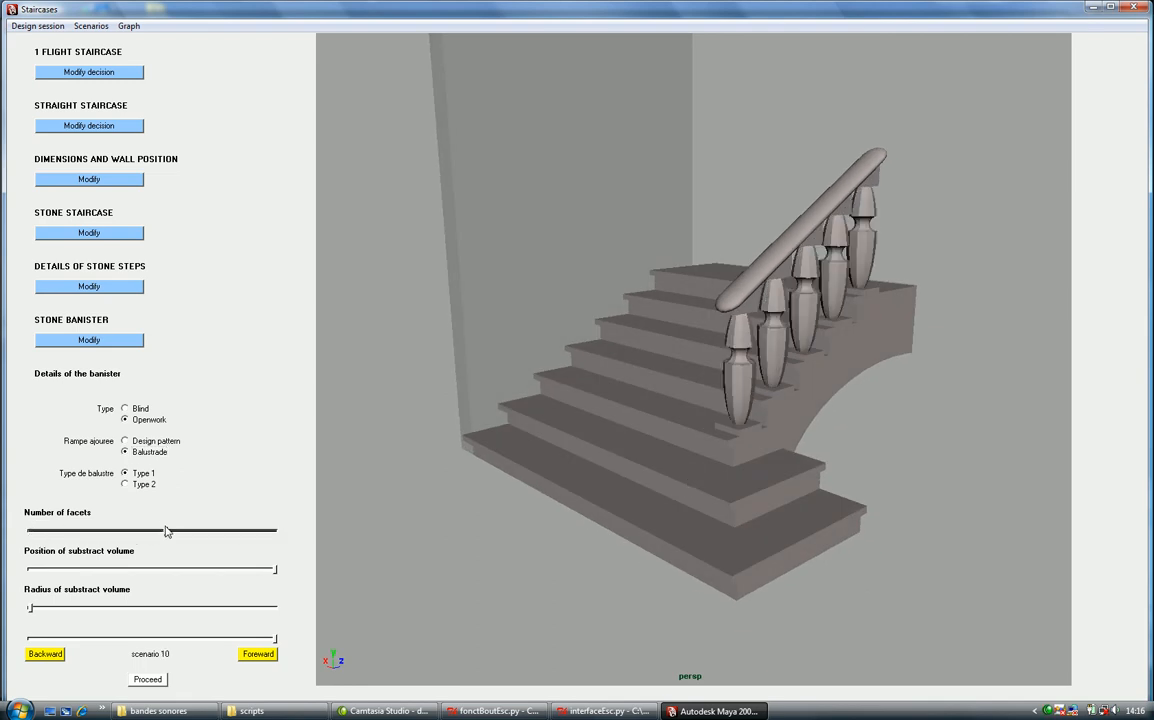
{"action": "left_click_drag", "start_coordinate": [276, 570], "coordinate": [108, 580]}
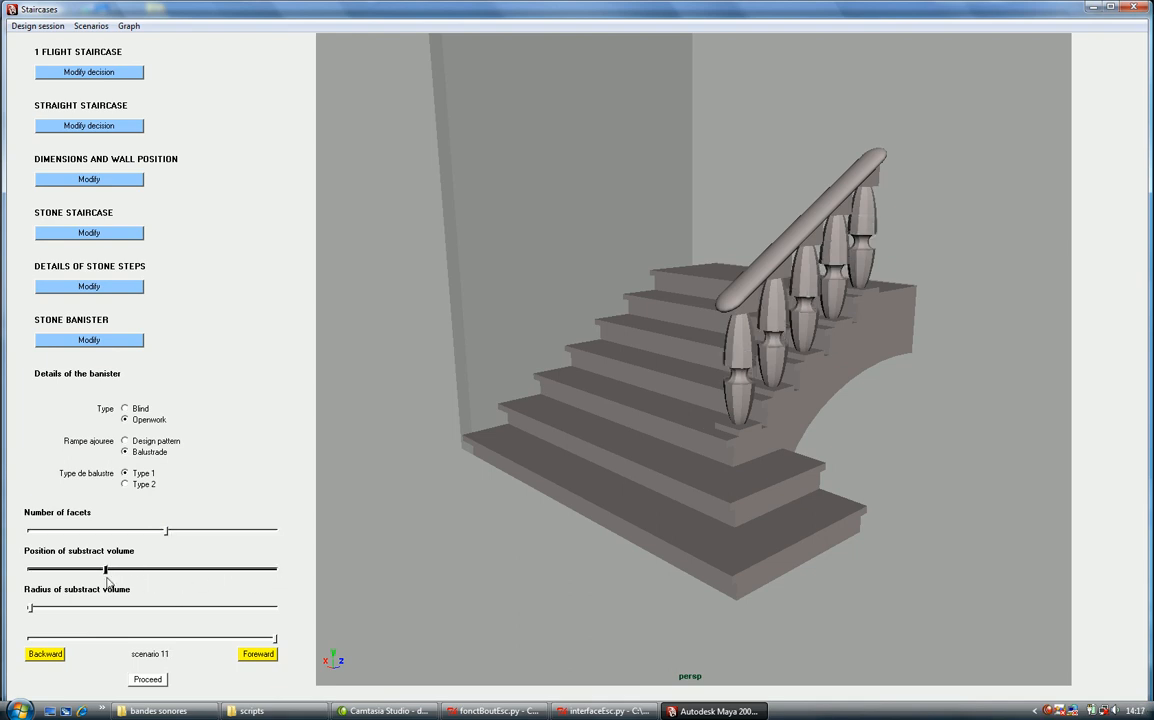
{"action": "left_click_drag", "start_coordinate": [109, 611], "coordinate": [172, 616]}
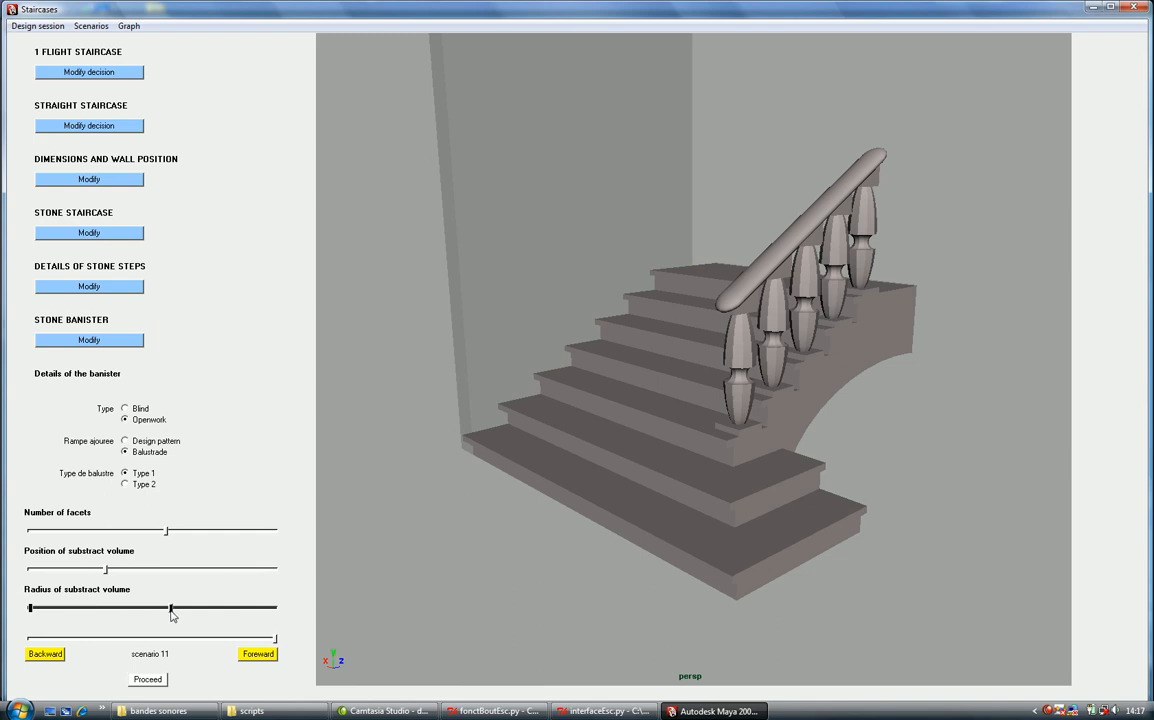
{"action": "left_click_drag", "start_coordinate": [106, 569], "coordinate": [219, 585]}
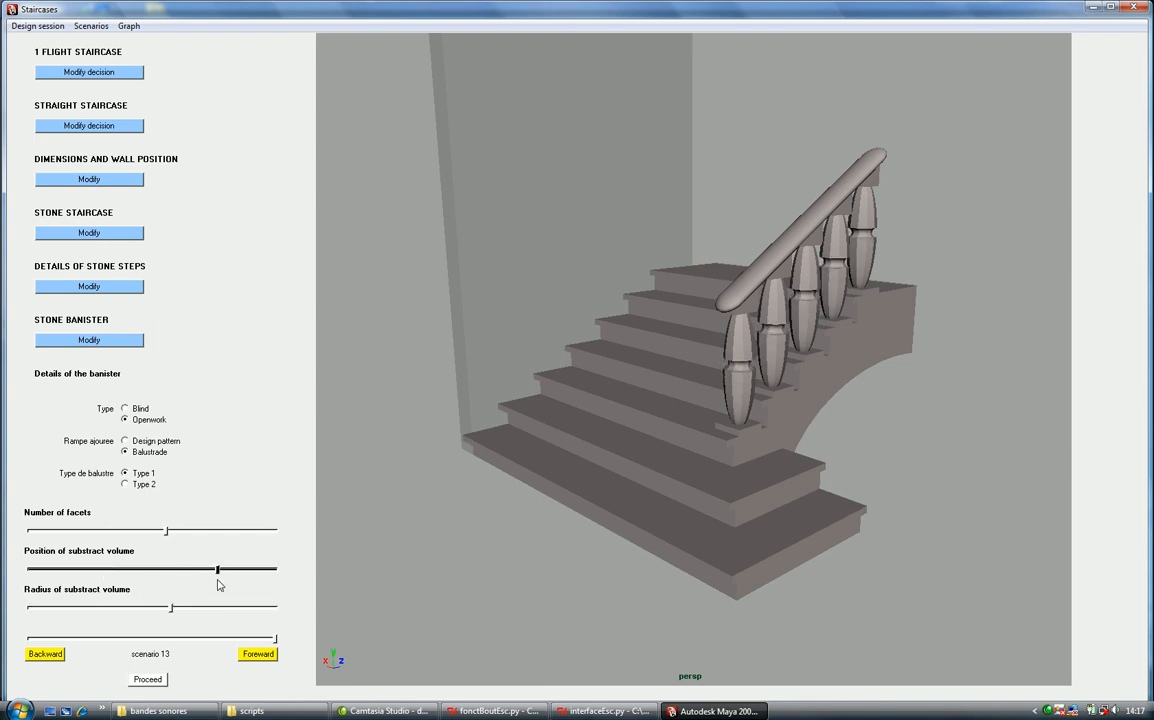
Try Type 2 balusters with the facets at about a third of the range and an increased baluster width
{"action": "left_click", "coordinate": [126, 485]}
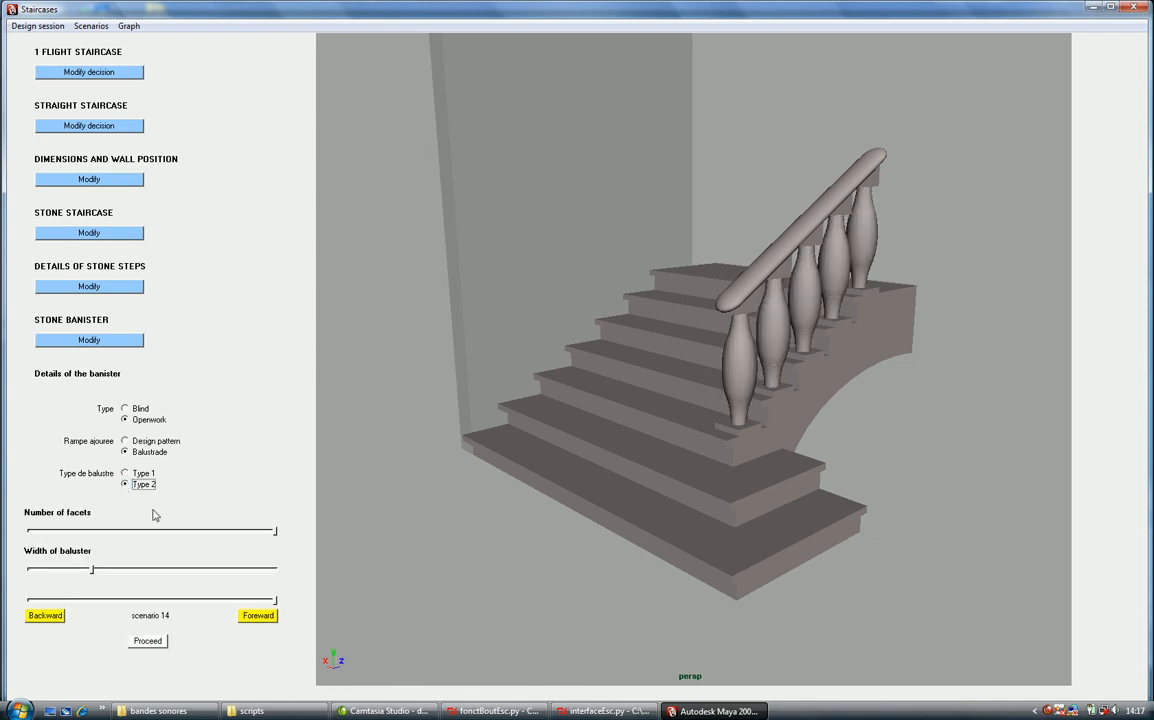
{"action": "left_click", "coordinate": [272, 533]}
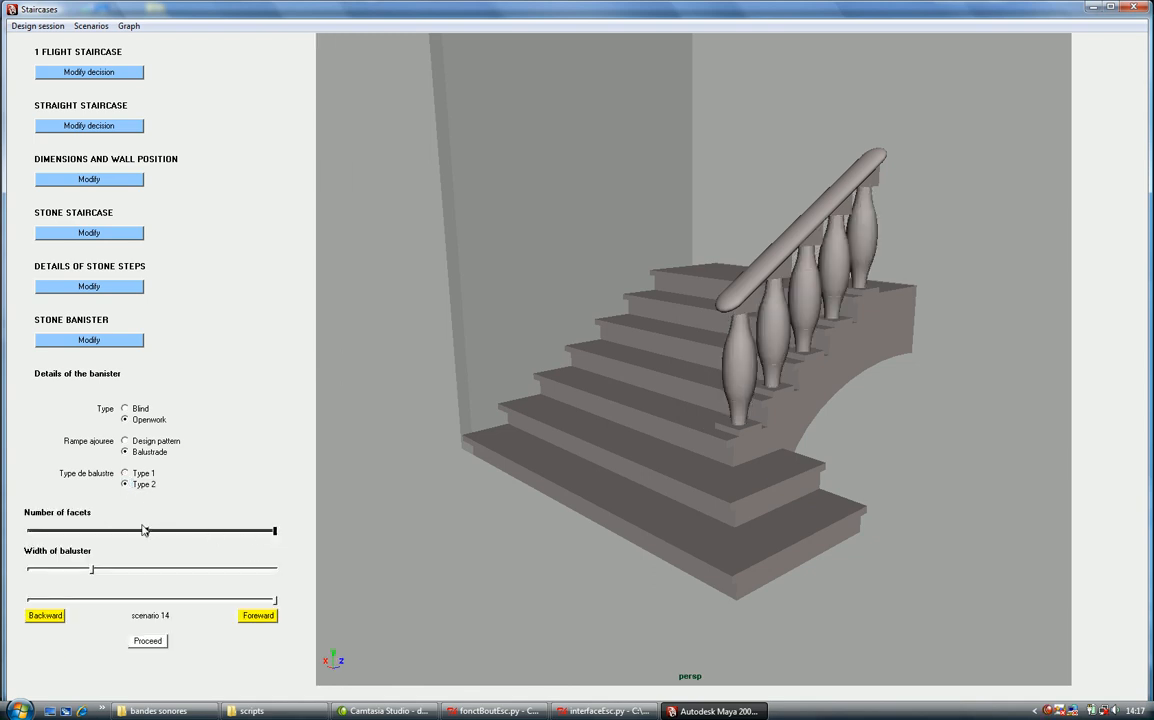
{"action": "left_click", "coordinate": [107, 570]}
{"action": "left_click_drag", "start_coordinate": [107, 573], "coordinate": [199, 577]}
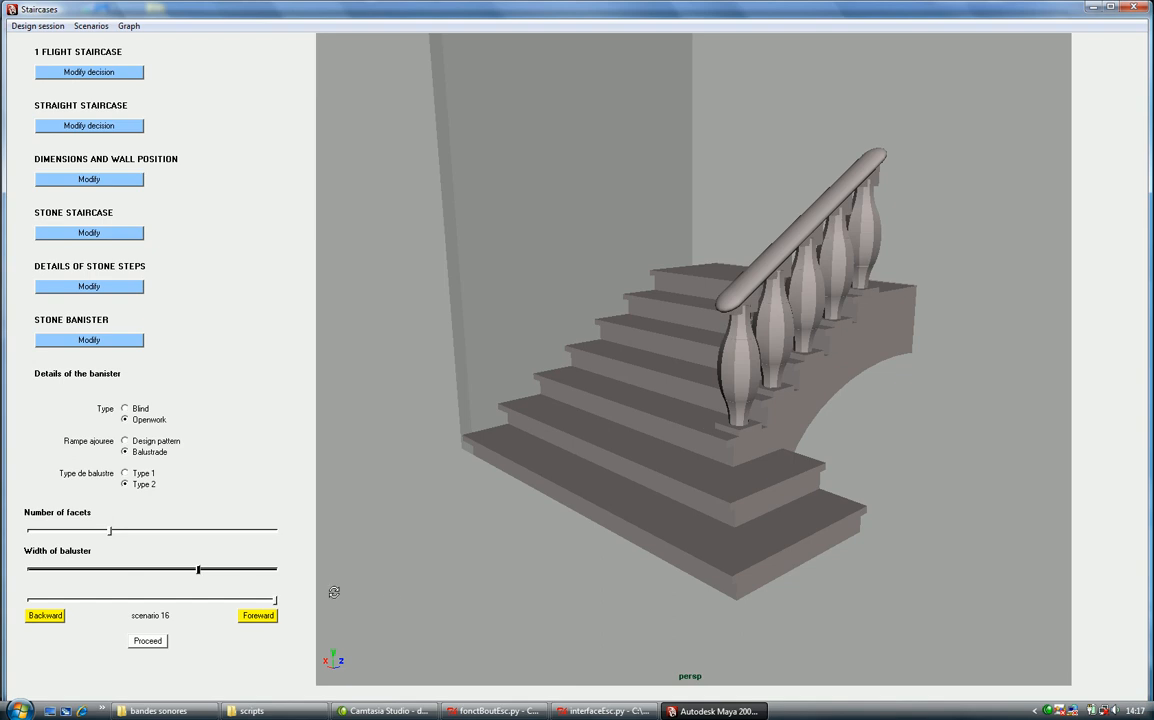
{"action": "left_click_drag", "start_coordinate": [659, 513], "coordinate": [628, 507], "text": "alt"}
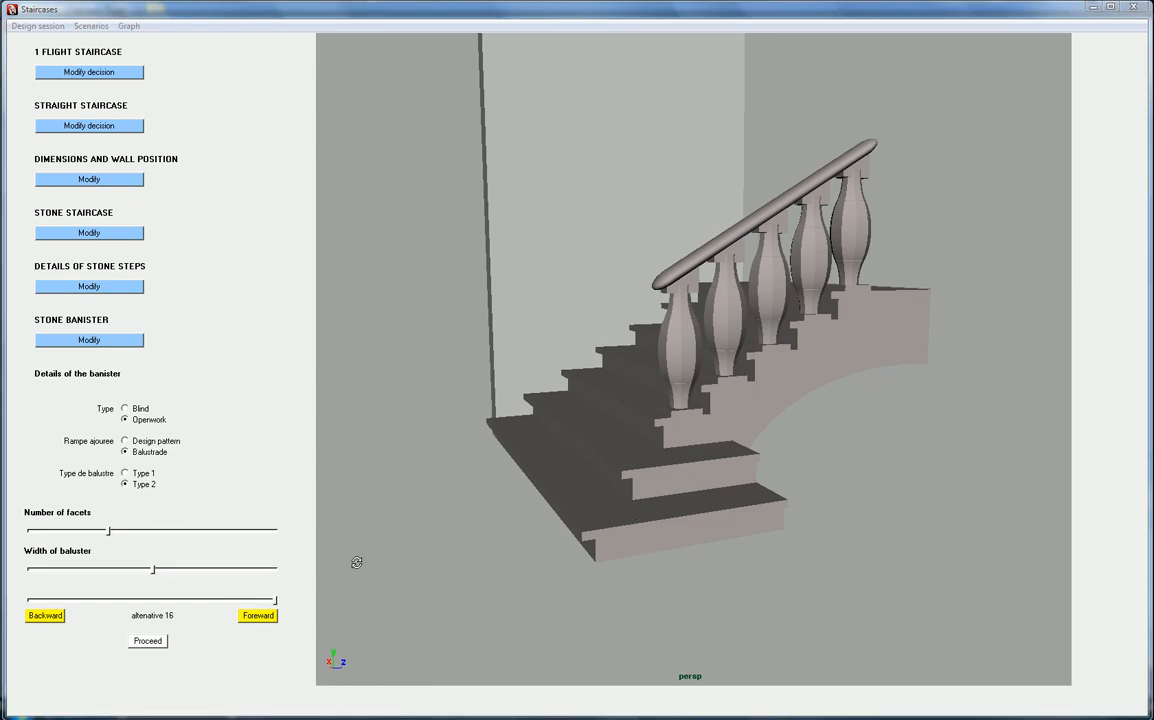
Go back through the banister alternatives to alternative 7 with the design pattern and accept it
{"action": "left_click", "coordinate": [52, 616]}
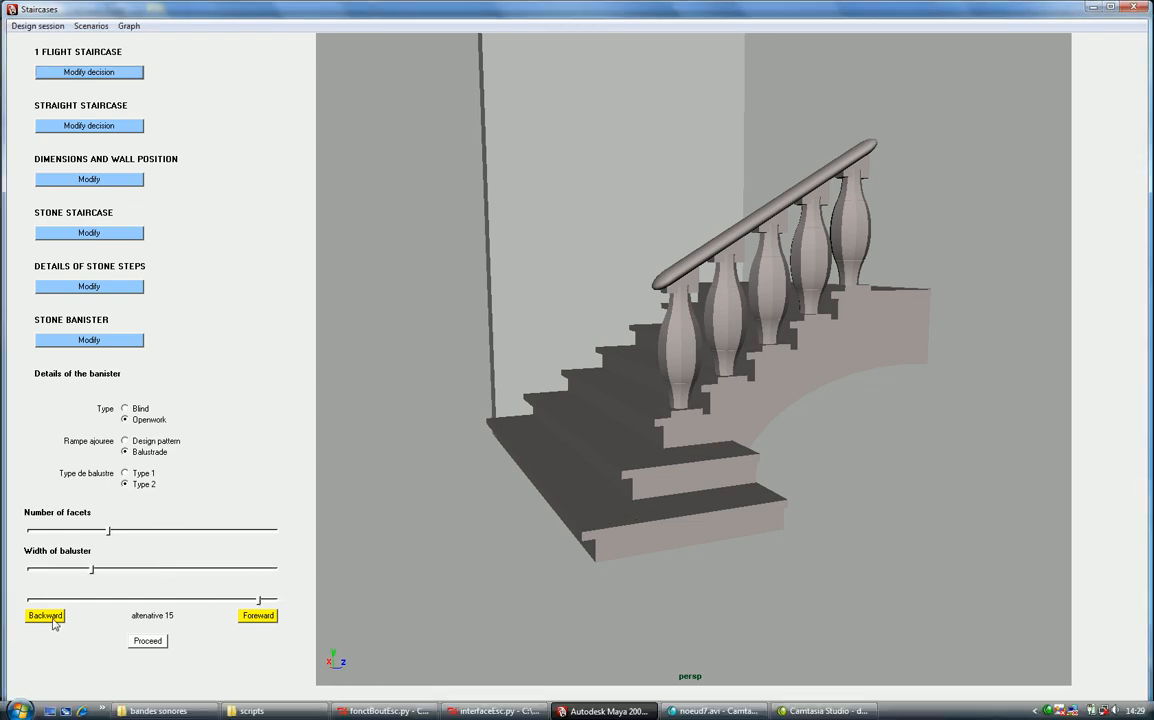
{"action": "left_click", "coordinate": [46, 615]}
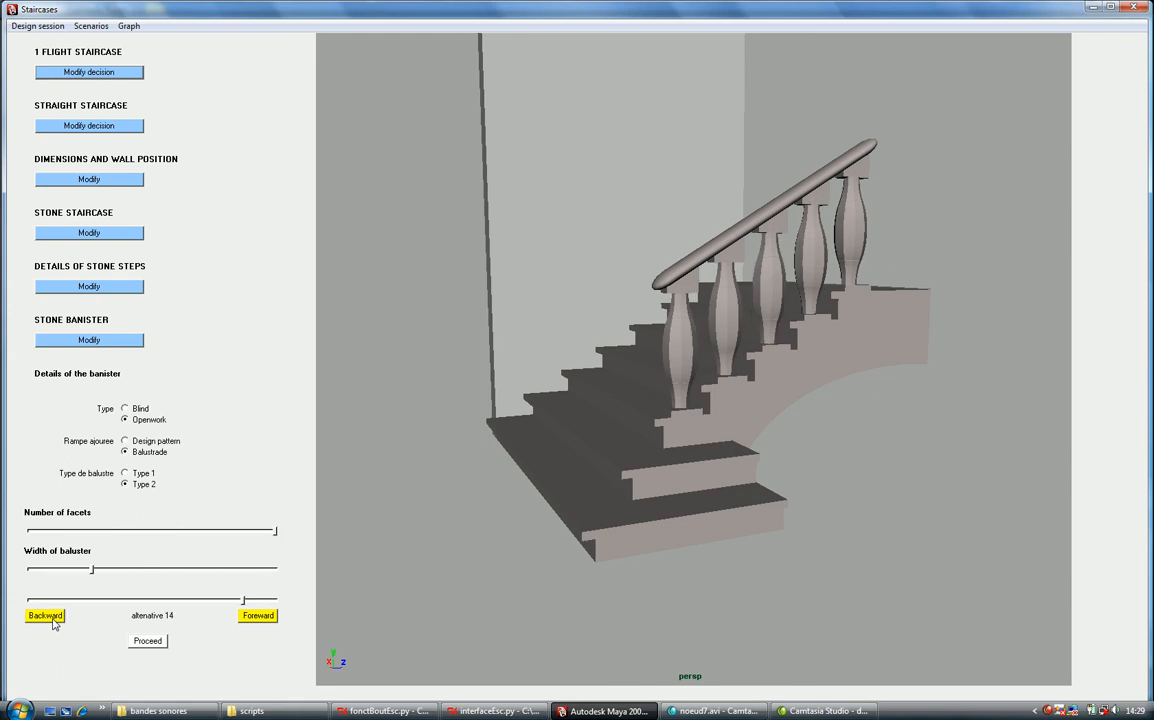
{"action": "left_click", "coordinate": [52, 618]}
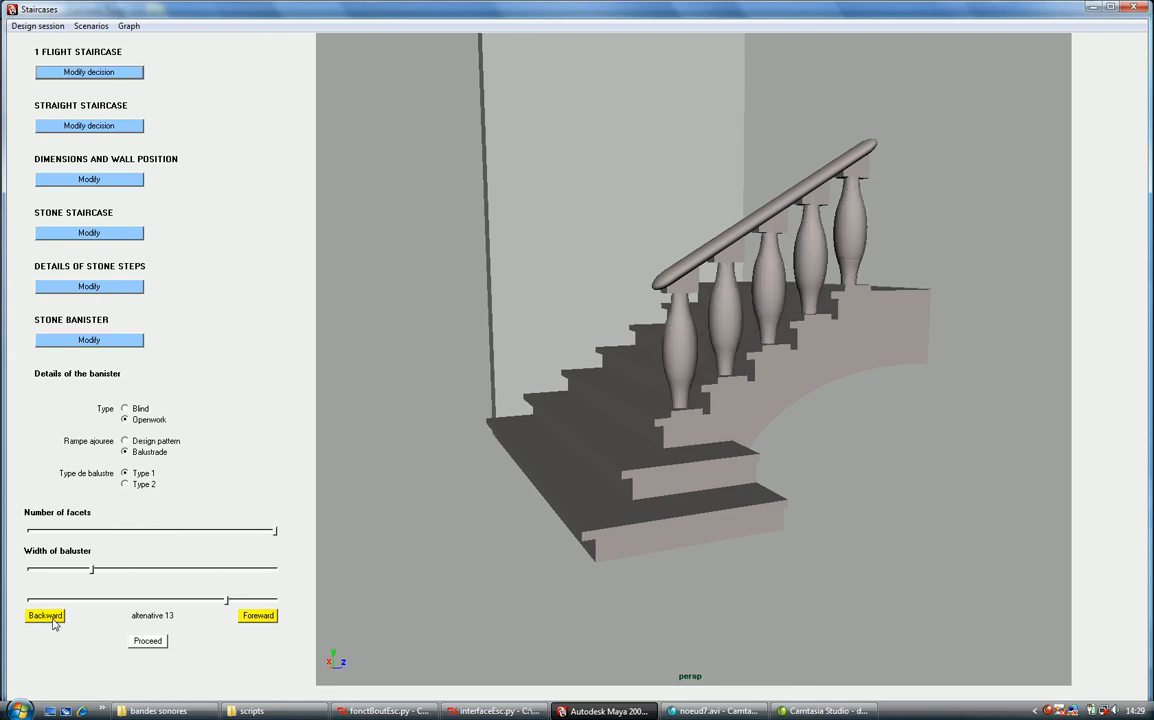
{"action": "left_click", "coordinate": [52, 618]}
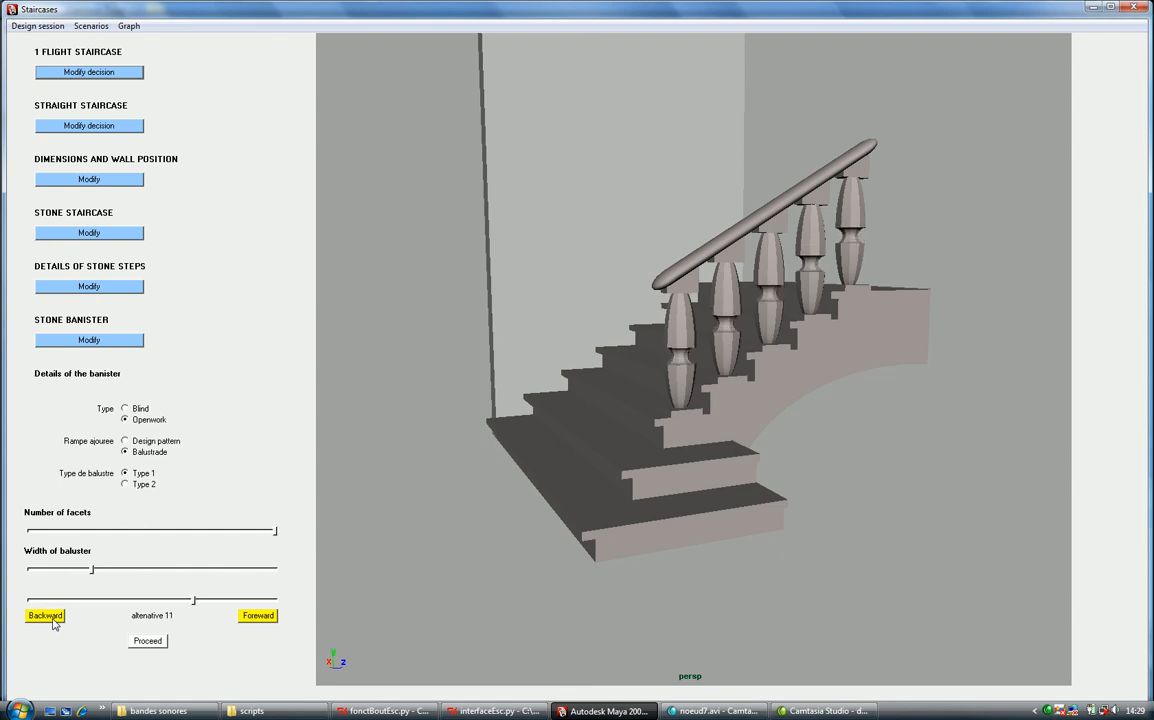
{"action": "left_click", "coordinate": [52, 618]}
{"action": "left_click", "coordinate": [52, 618]}
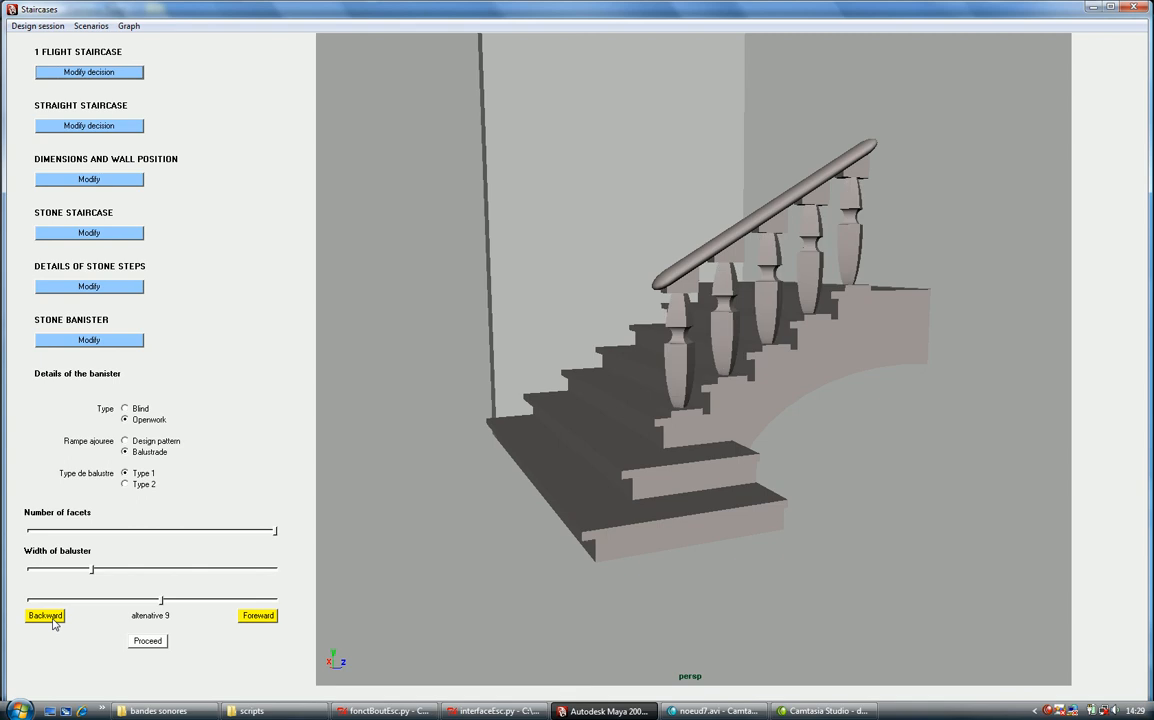
{"action": "left_click", "coordinate": [52, 618]}
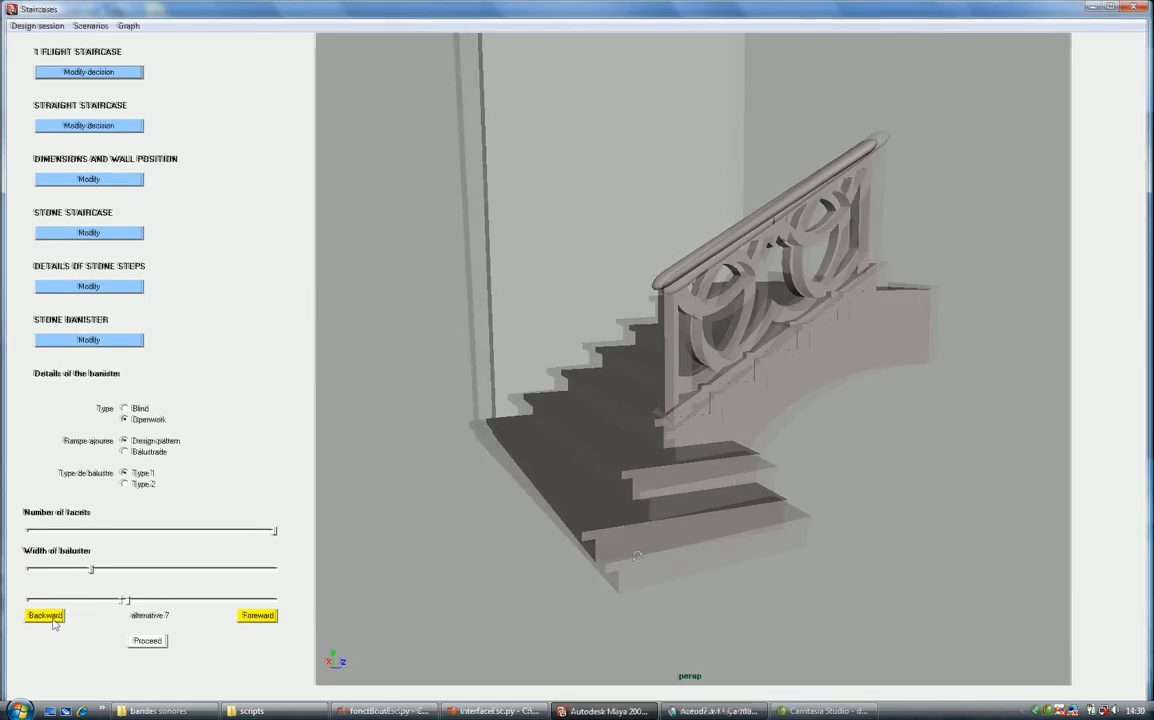
{"action": "left_click_drag", "start_coordinate": [640, 545], "coordinate": [663, 556], "text": "alt"}
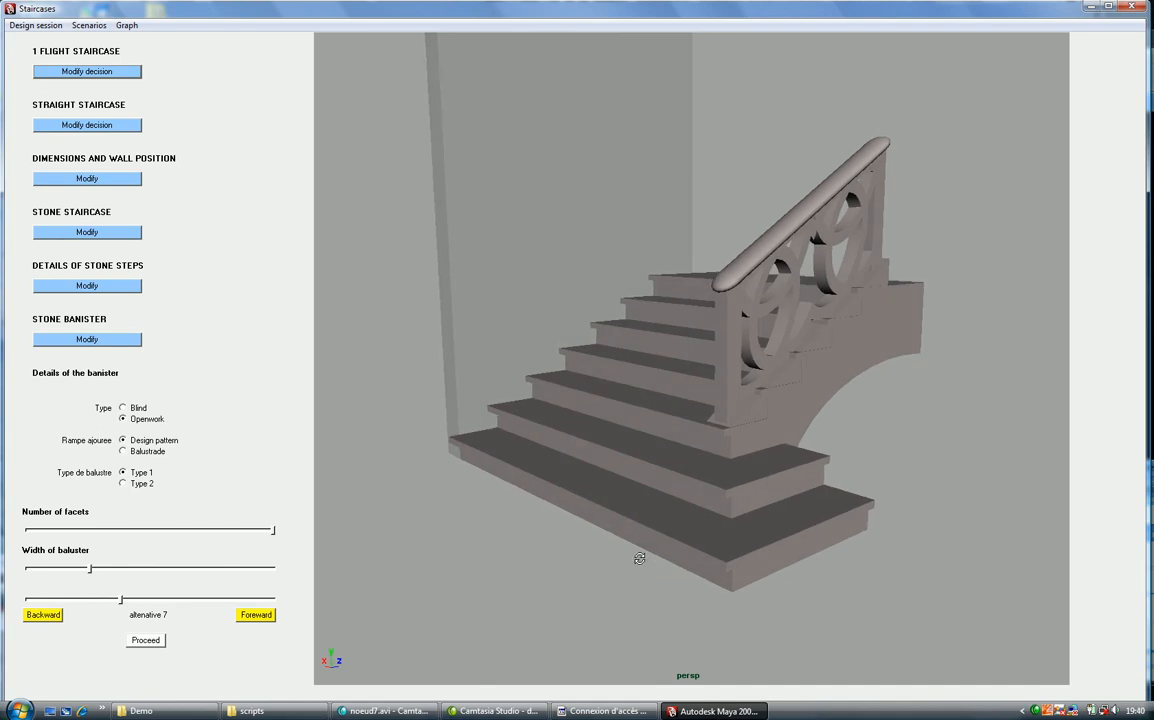
{"action": "left_click", "coordinate": [160, 643]}
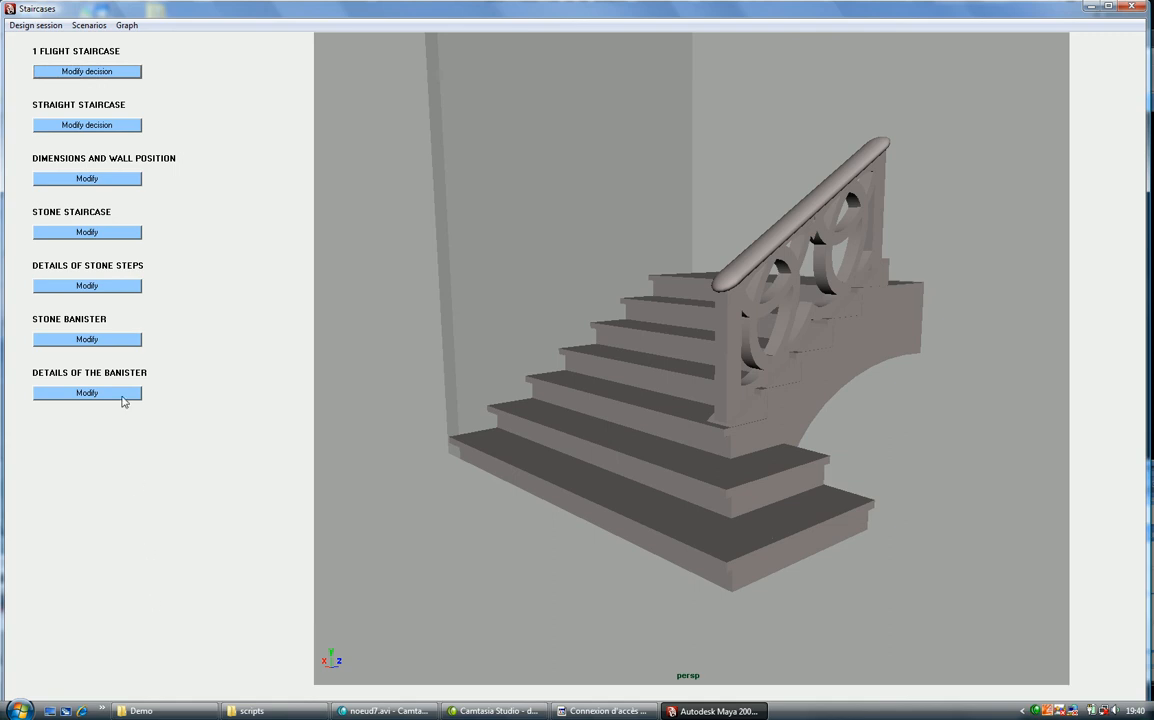
Return the stone step details to alternative 7, with rounded risers and rounded widened steps, and accept them
{"action": "left_click", "coordinate": [103, 286]}
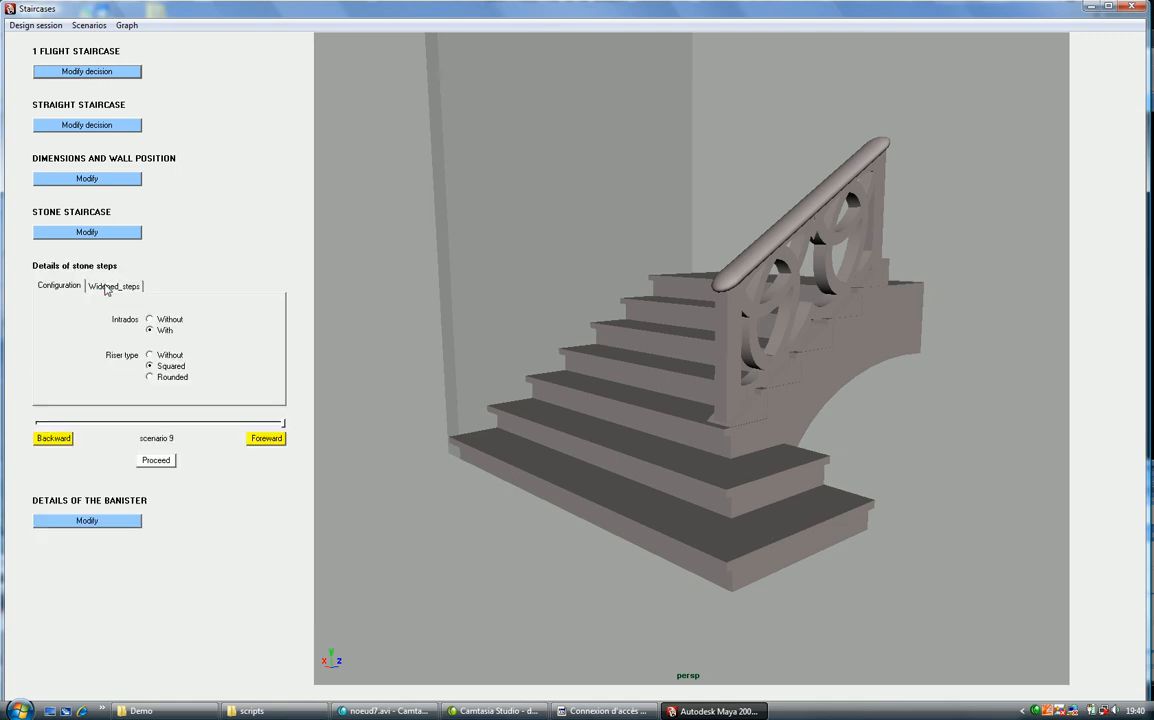
{"action": "left_click", "coordinate": [54, 439]}
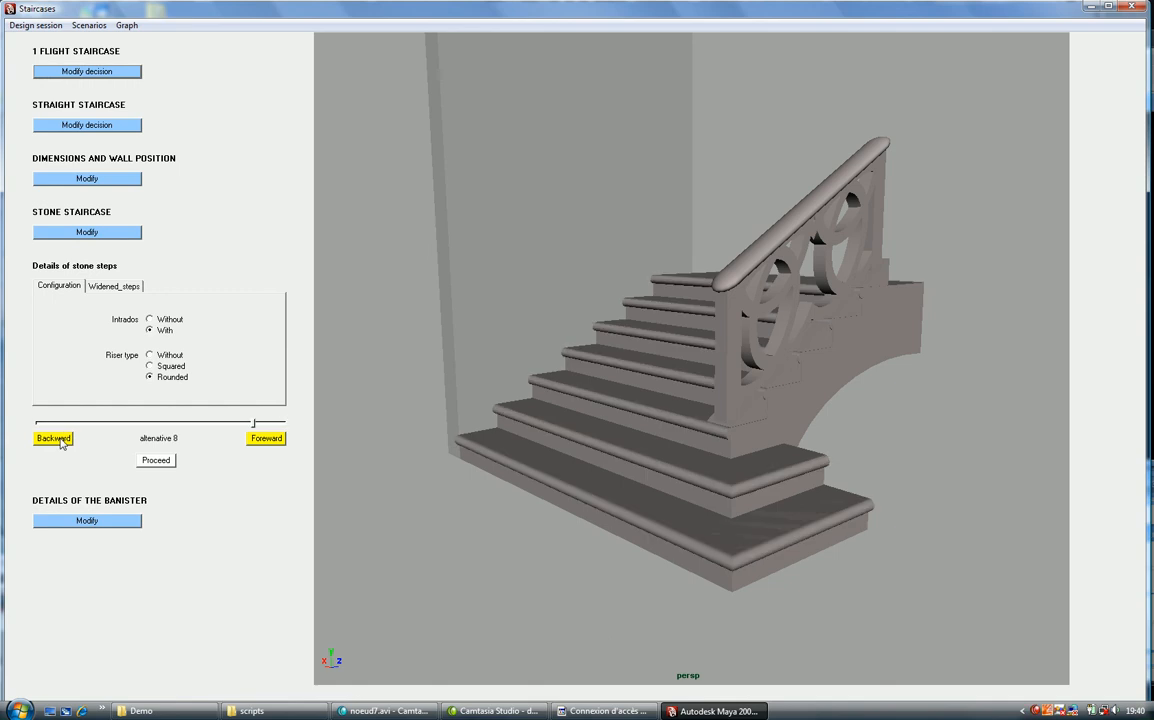
{"action": "left_click", "coordinate": [54, 439]}
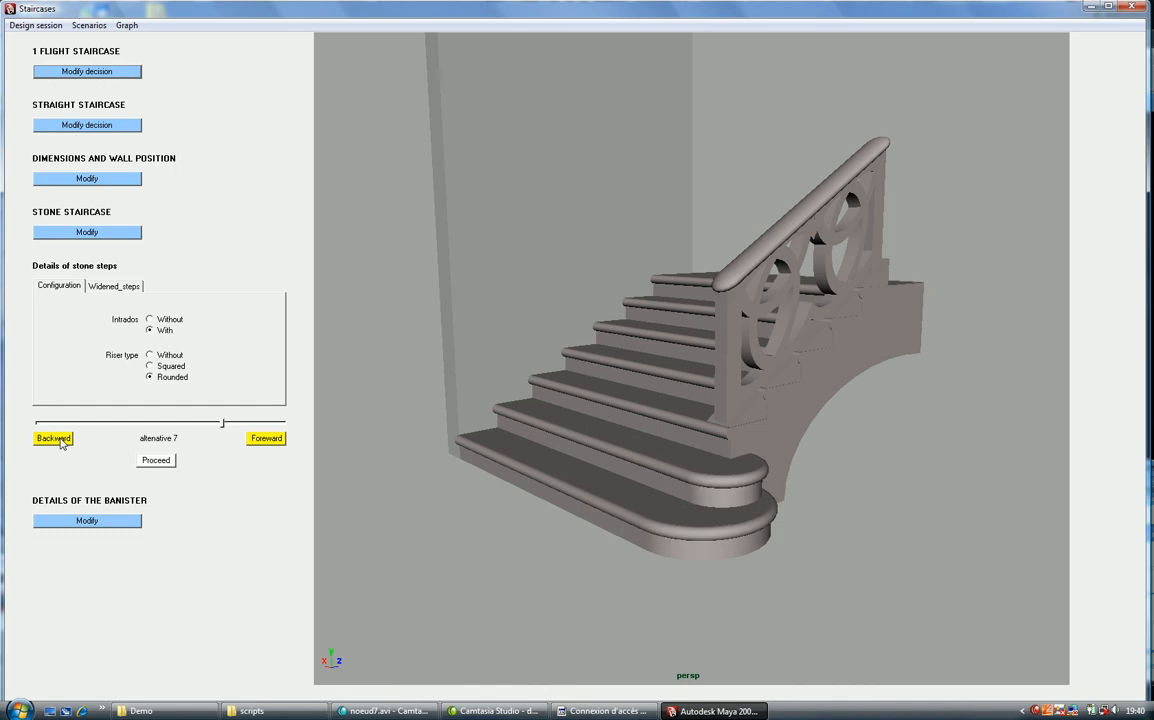
{"action": "mouse_move", "coordinate": [575, 447]}
{"action": "left_mouse_down", "text": "alt"}
{"action": "mouse_move", "coordinate": [560, 458]}
{"action": "mouse_move", "coordinate": [592, 459]}
{"action": "left_mouse_up", "text": "alt"}
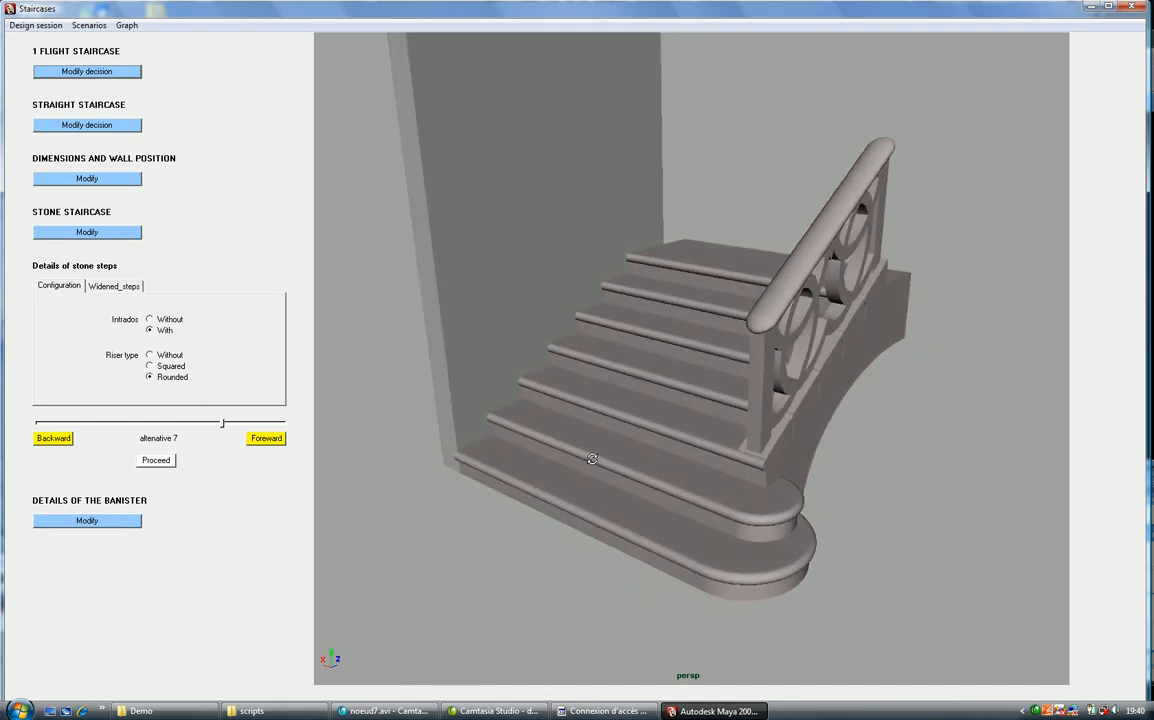
{"action": "left_click", "coordinate": [158, 461]}
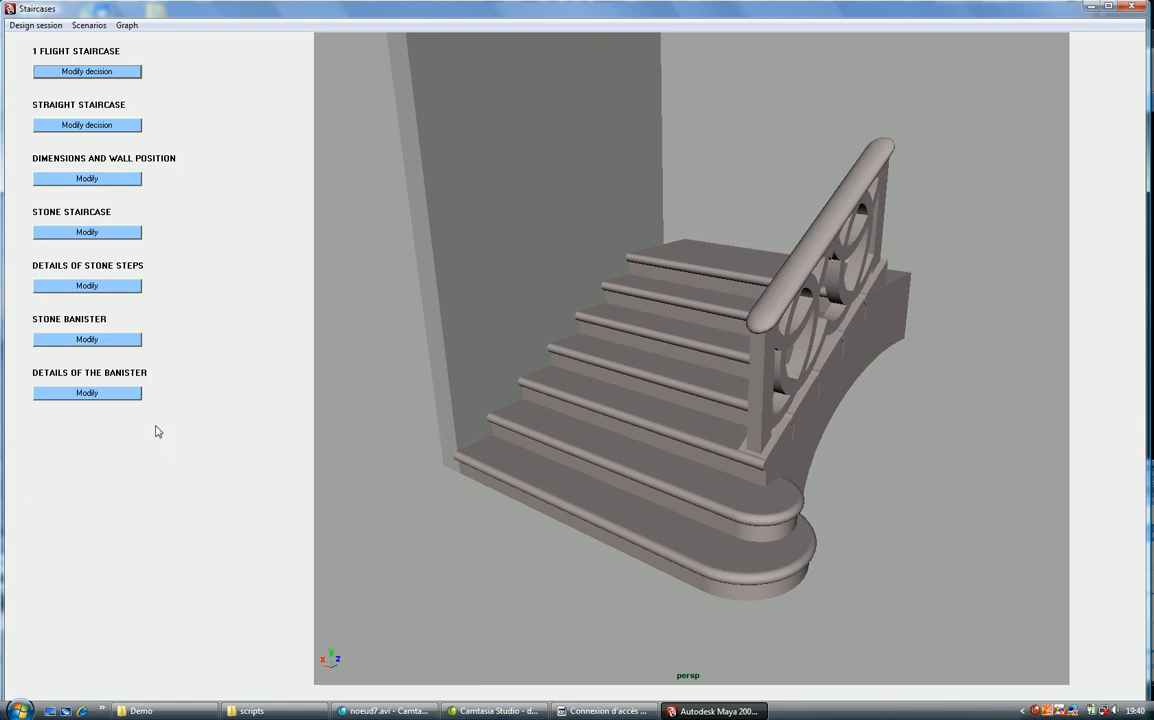
Return the dimensions and wall position to alternative 8, without a wall, and accept them
{"action": "left_click", "coordinate": [99, 180]}
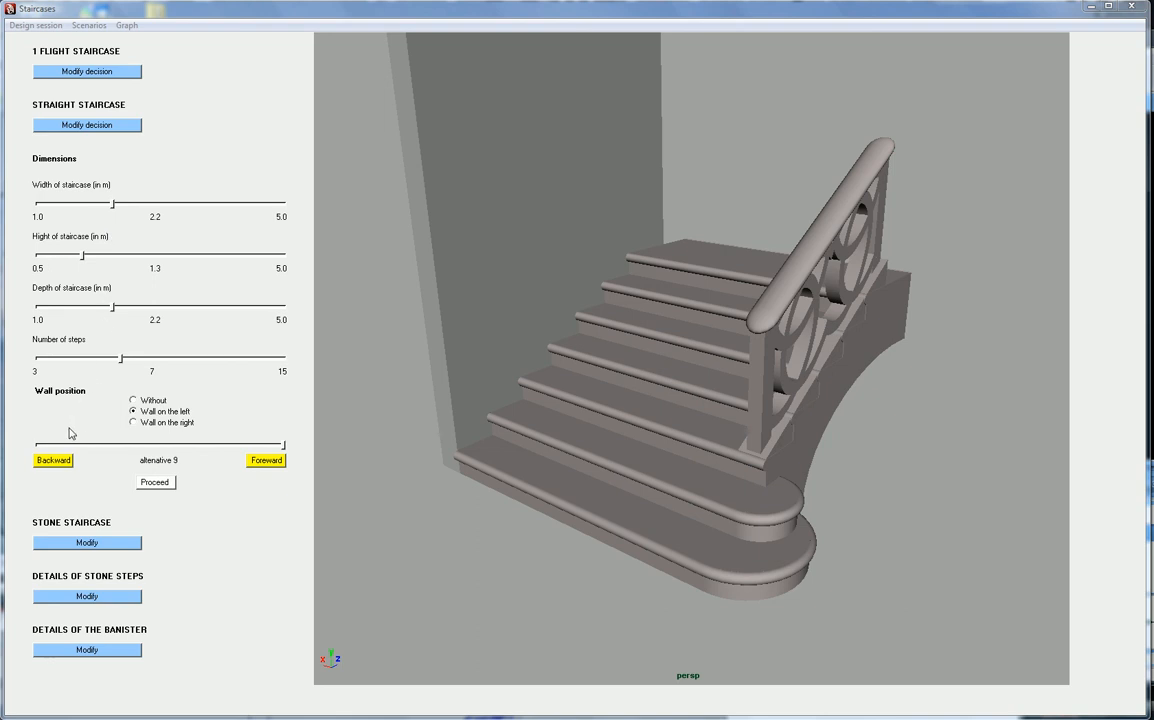
{"action": "left_click", "coordinate": [54, 462]}
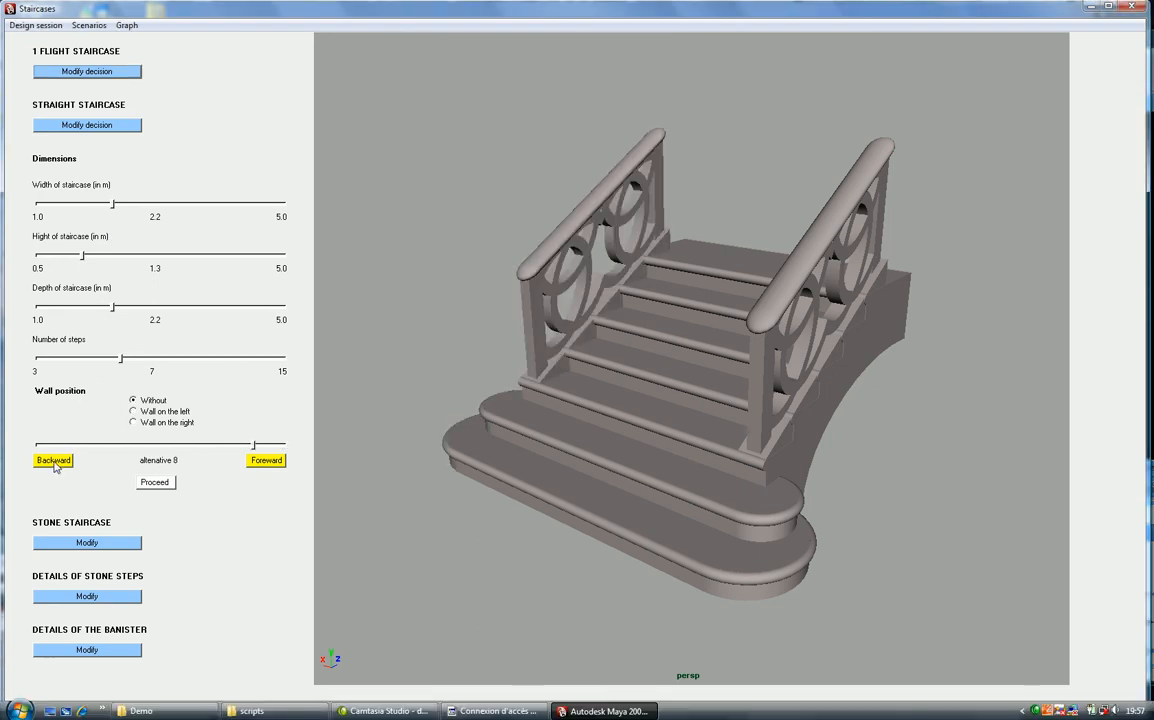
{"action": "left_click", "coordinate": [155, 483]}
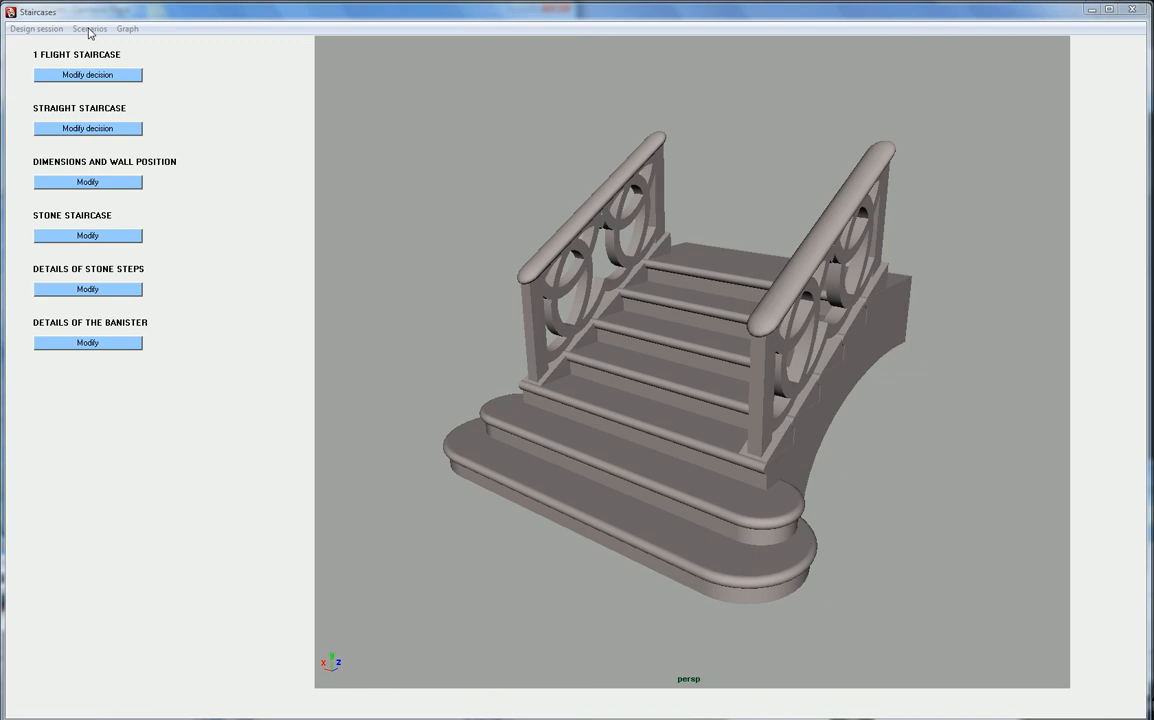
Save the current scenario under the name MonumentalStairWenesday8
{"action": "left_click", "coordinate": [89, 29]}
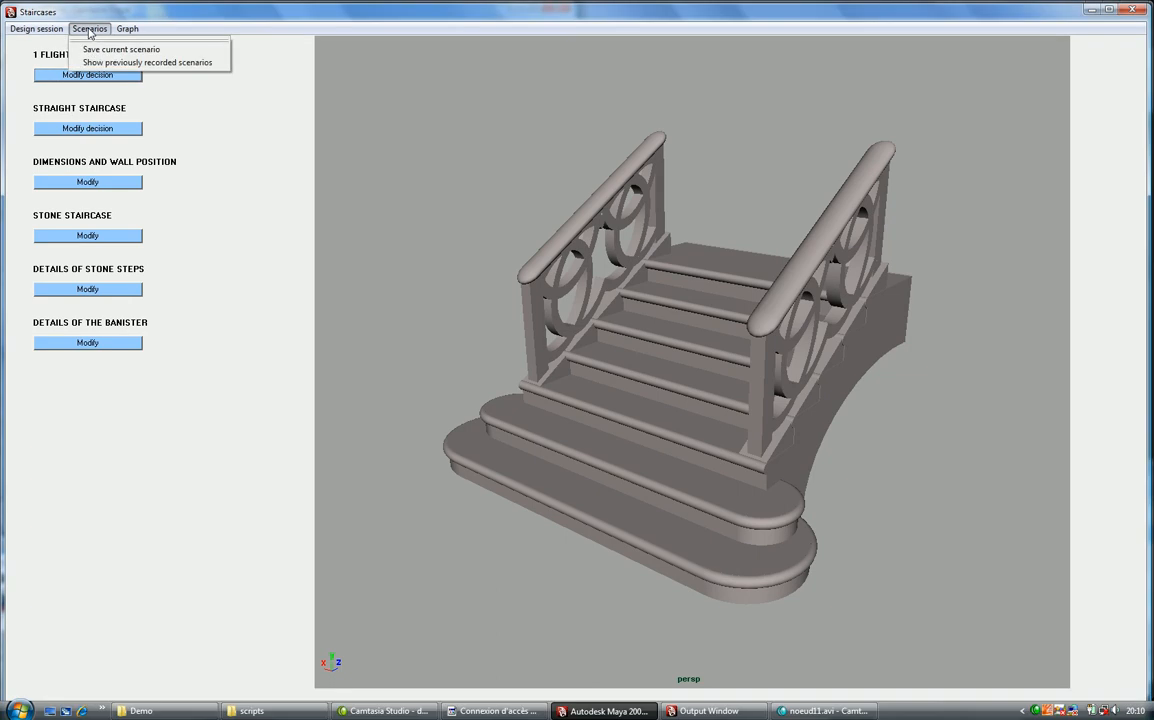
{"action": "left_click", "coordinate": [99, 49]}
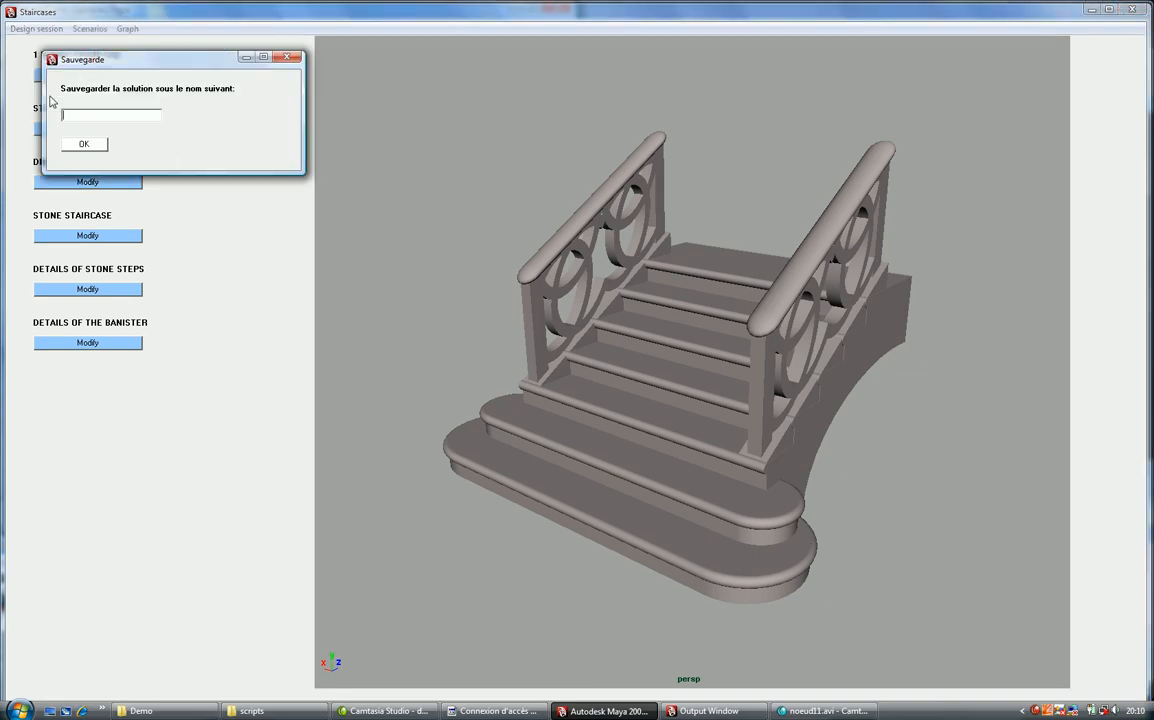
{"action": "type", "text": "MonumentalStairWenesday6"}
{"action": "left_click", "coordinate": [84, 144]}
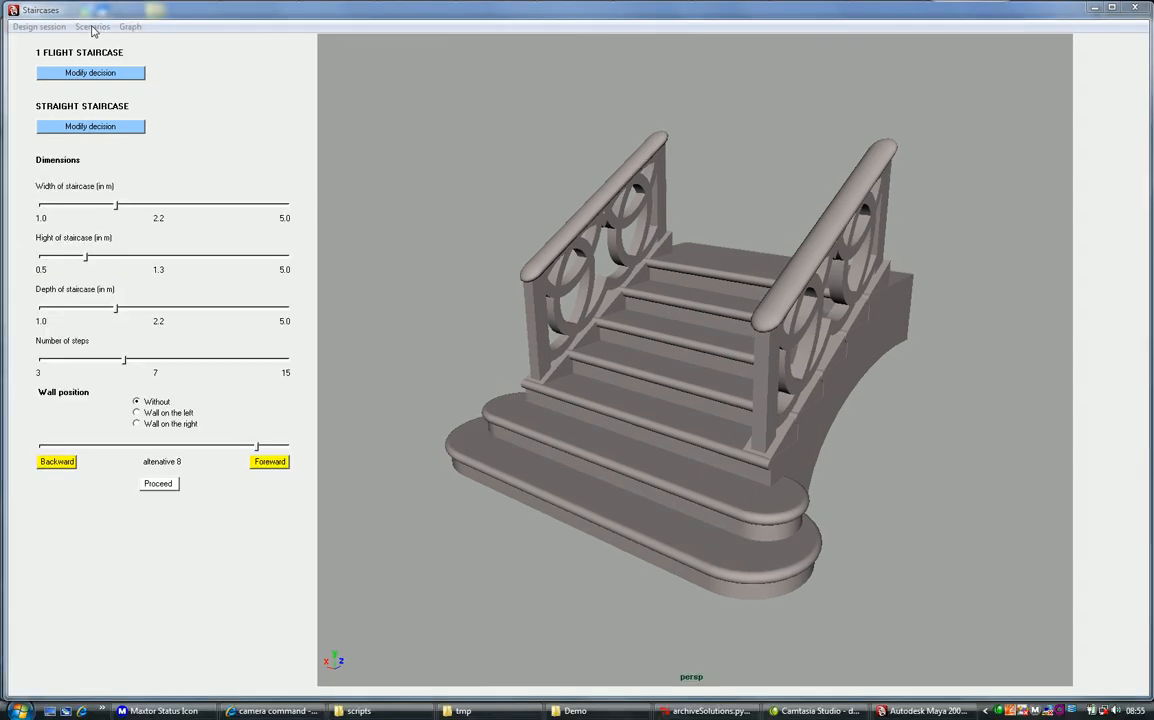
Load the recorded scenario MonumentalStairsMonday6 from the previously saved solutions
{"action": "left_click", "coordinate": [92, 27]}
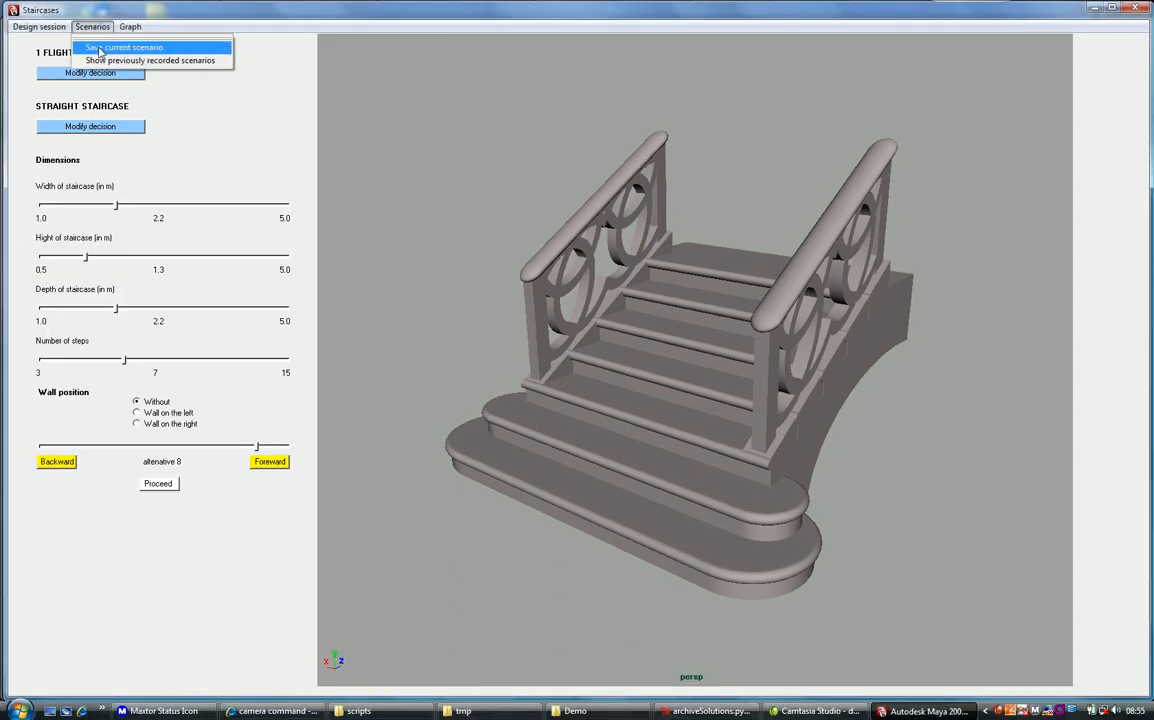
{"action": "left_click", "coordinate": [93, 60]}
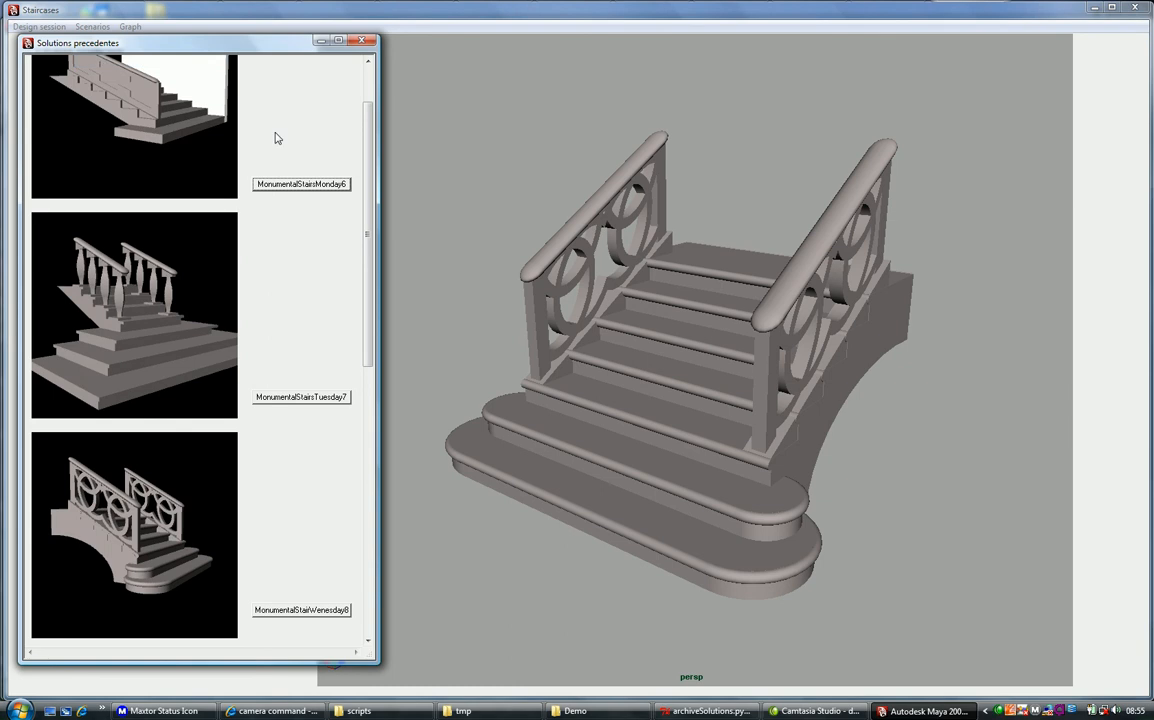
{"action": "left_click_drag", "start_coordinate": [366, 154], "coordinate": [373, 80]}
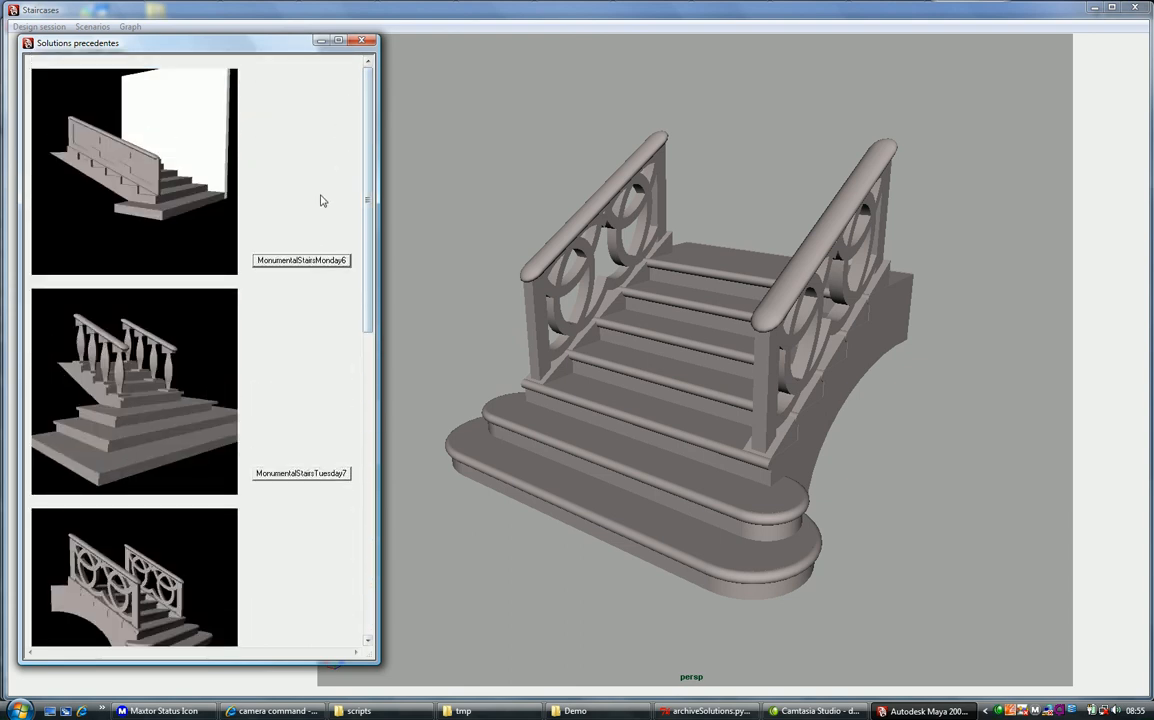
{"action": "left_click", "coordinate": [301, 260]}
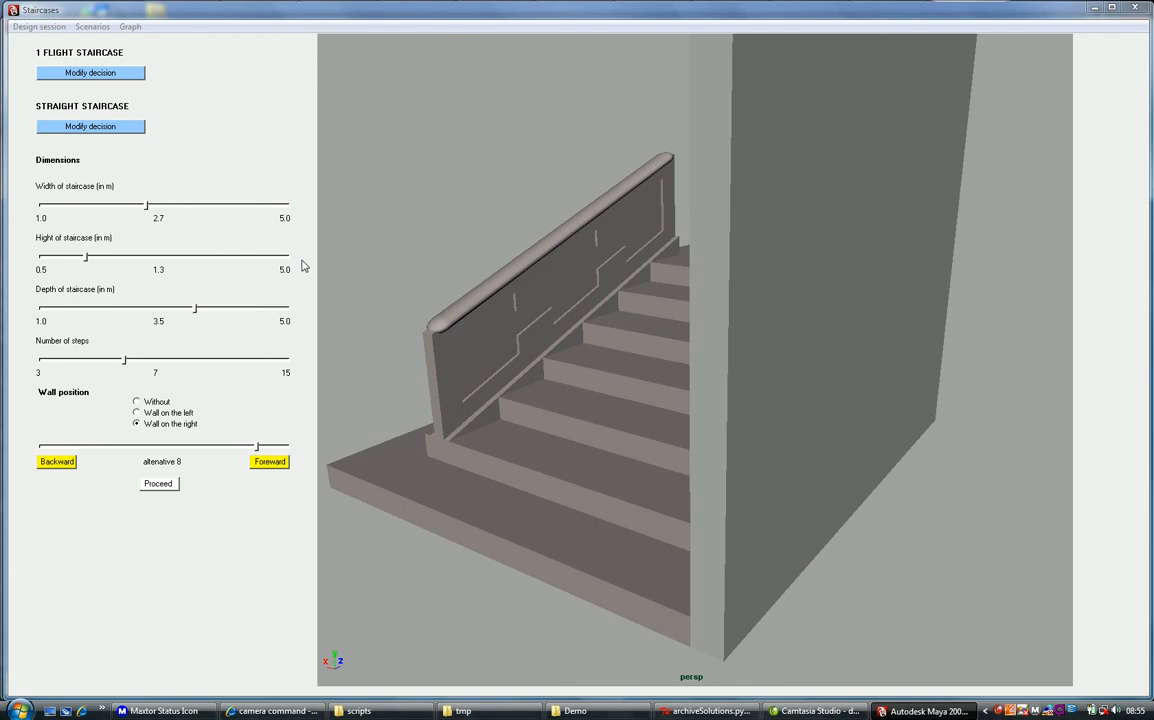
Go back through the dimensions and wall position alternatives to alternative 4, 1.5 m wide and 3.0 m deep without a wall
{"action": "left_click_drag", "start_coordinate": [549, 368], "coordinate": [668, 365], "text": "alt"}
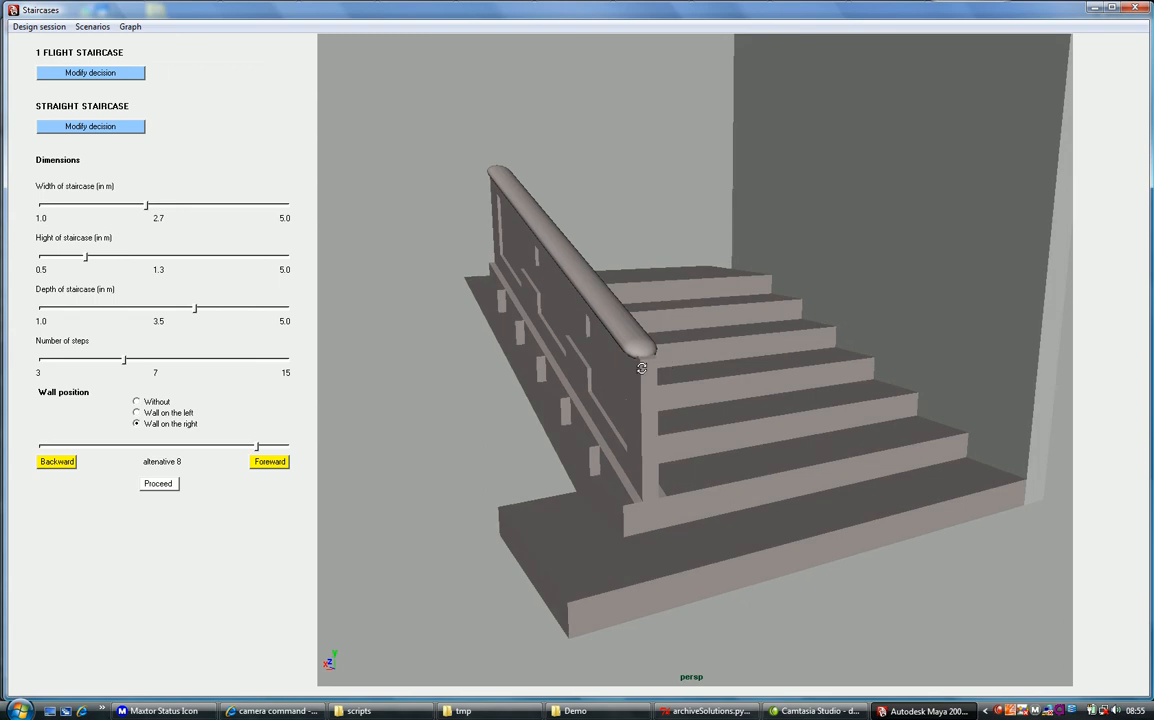
{"action": "left_click", "coordinate": [58, 462]}
{"action": "left_click", "coordinate": [58, 462]}
{"action": "left_click", "coordinate": [58, 462]}
{"action": "left_click", "coordinate": [58, 462]}
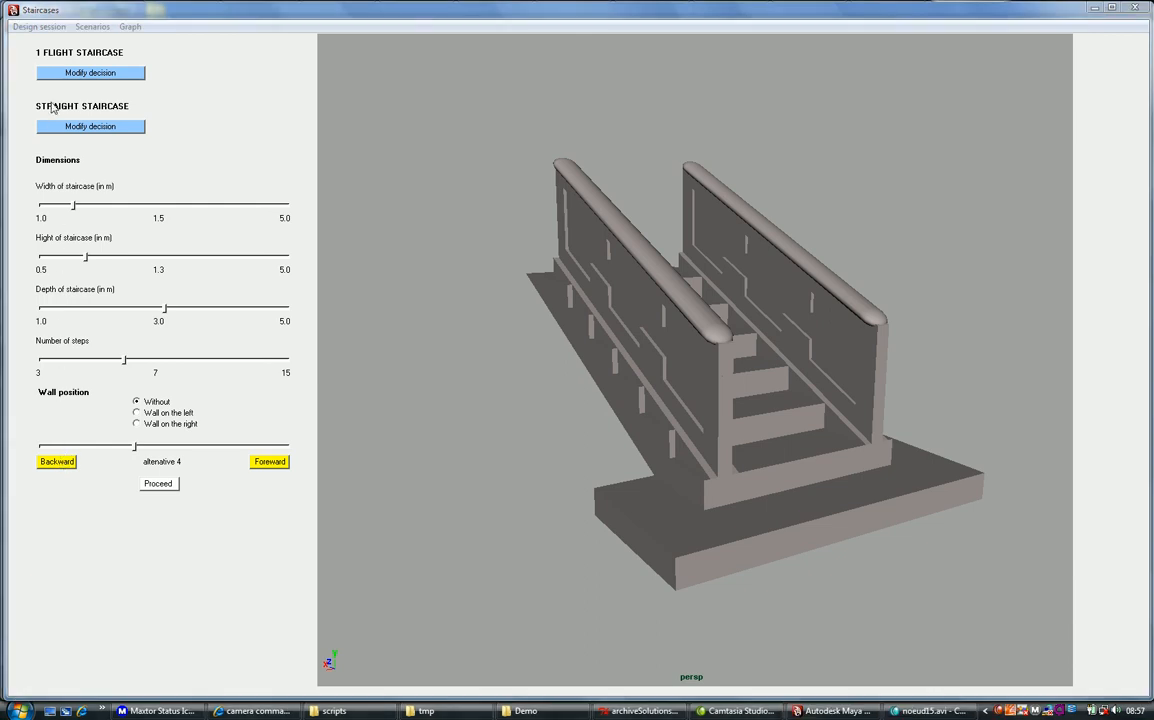
Export the current staircase scenario towards Maya
{"action": "left_click", "coordinate": [40, 27]}
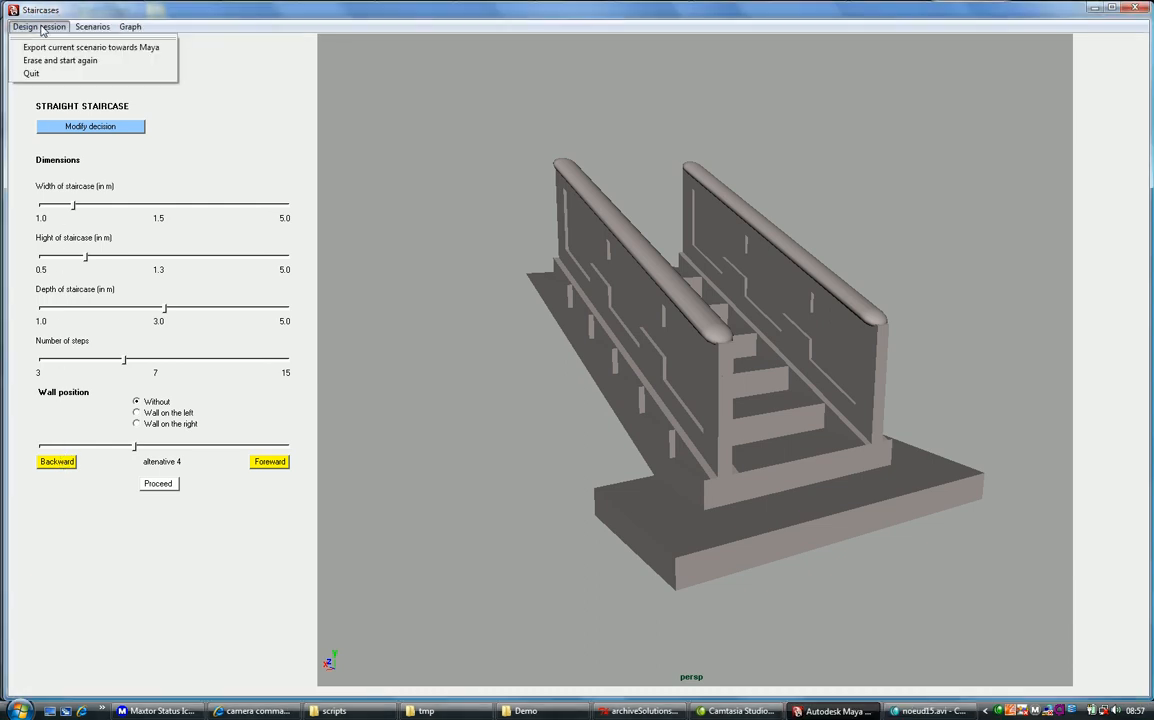
{"action": "left_click", "coordinate": [40, 47]}
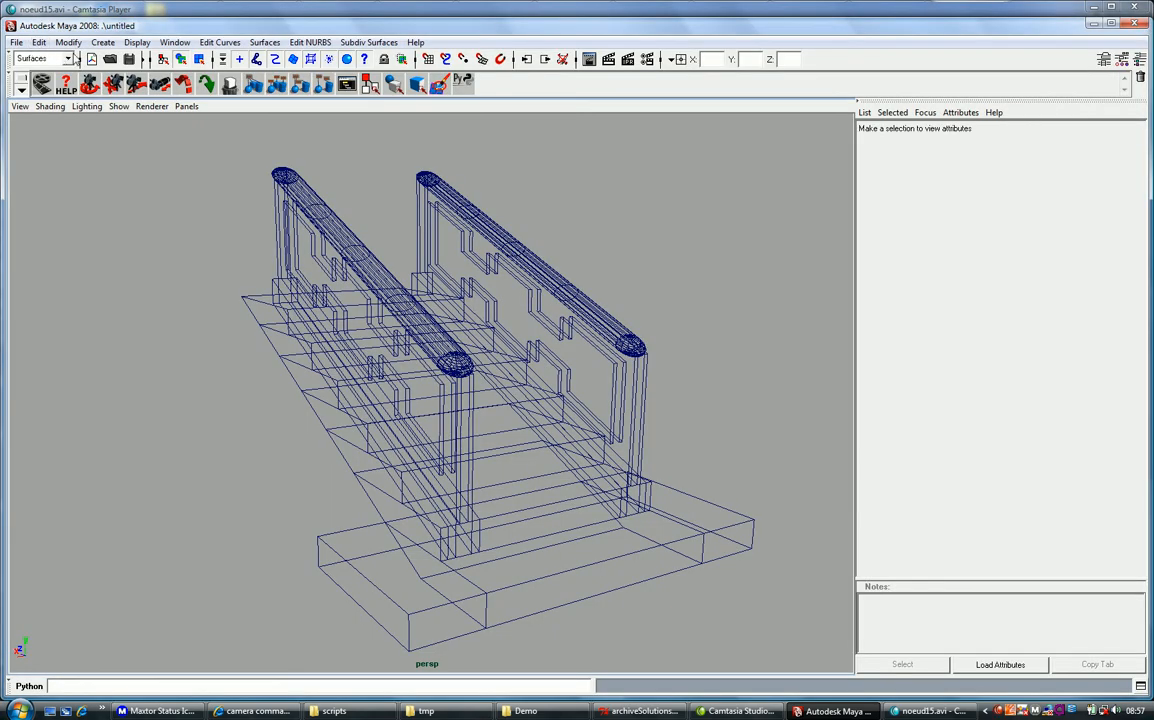
Open the Outliner beside the exported staircase and select StepParallelepiped0, StepBevel6 and StepBevel5 one after another to identify the steps
{"action": "left_click", "coordinate": [172, 43]}
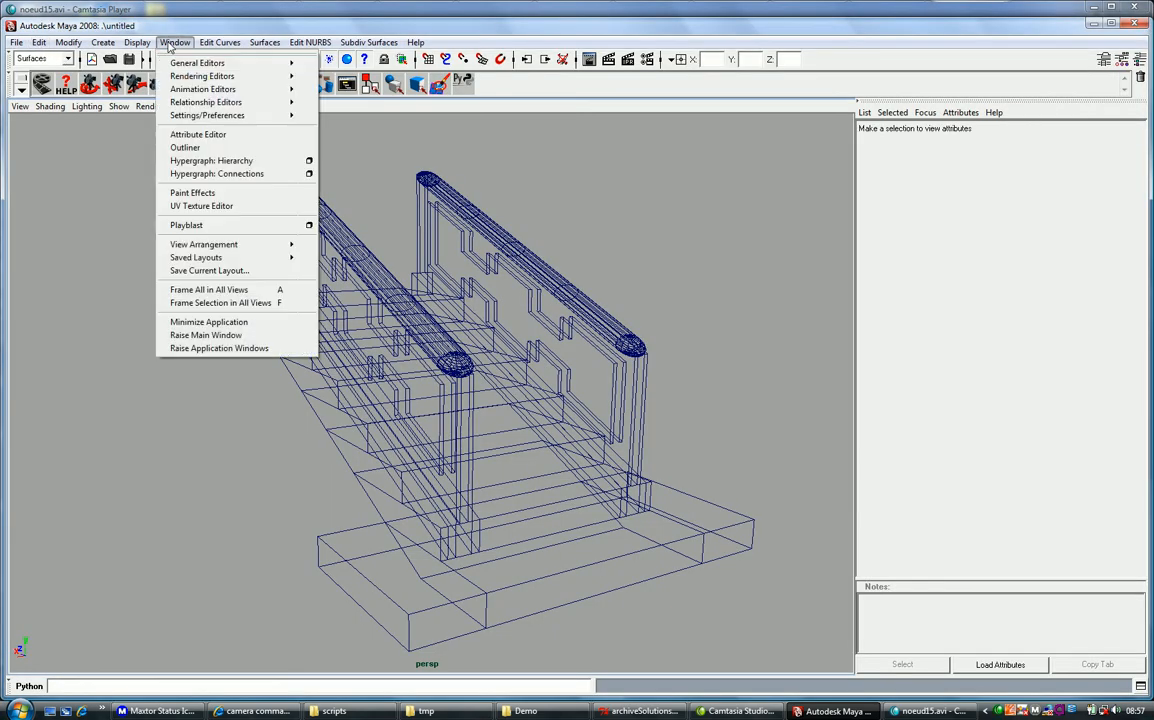
{"action": "left_click", "coordinate": [178, 147]}
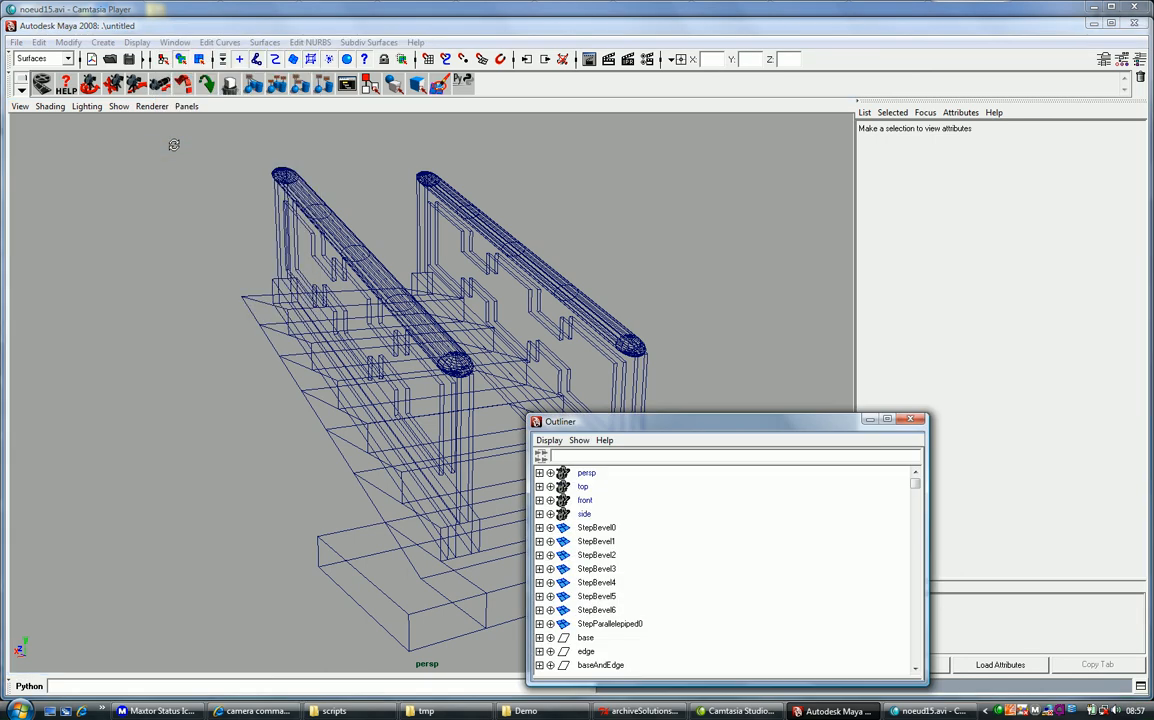
{"action": "left_click_drag", "start_coordinate": [666, 421], "coordinate": [820, 358]}
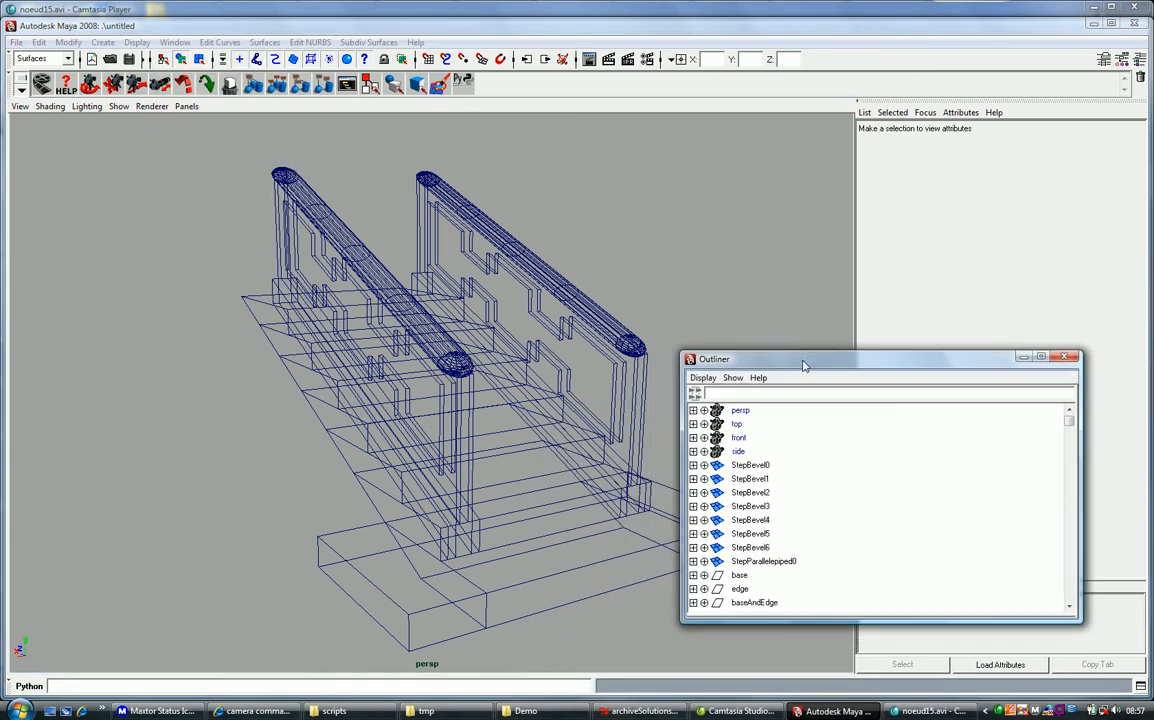
{"action": "left_click", "coordinate": [757, 561]}
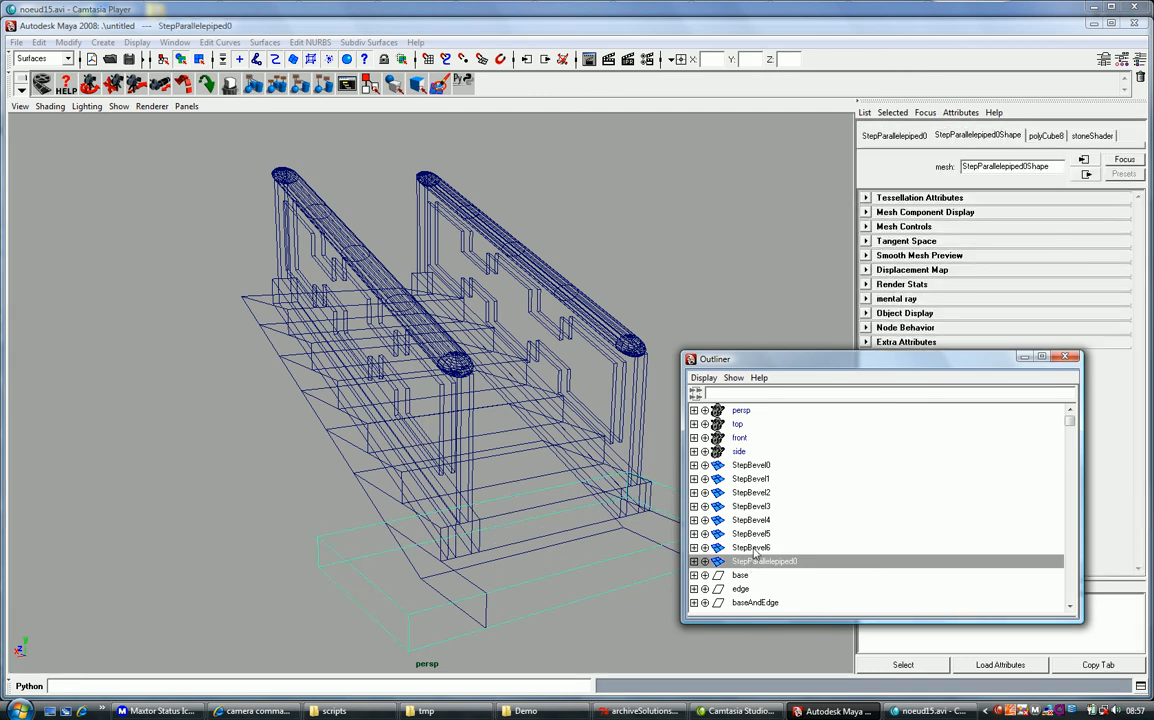
{"action": "left_click", "coordinate": [755, 548]}
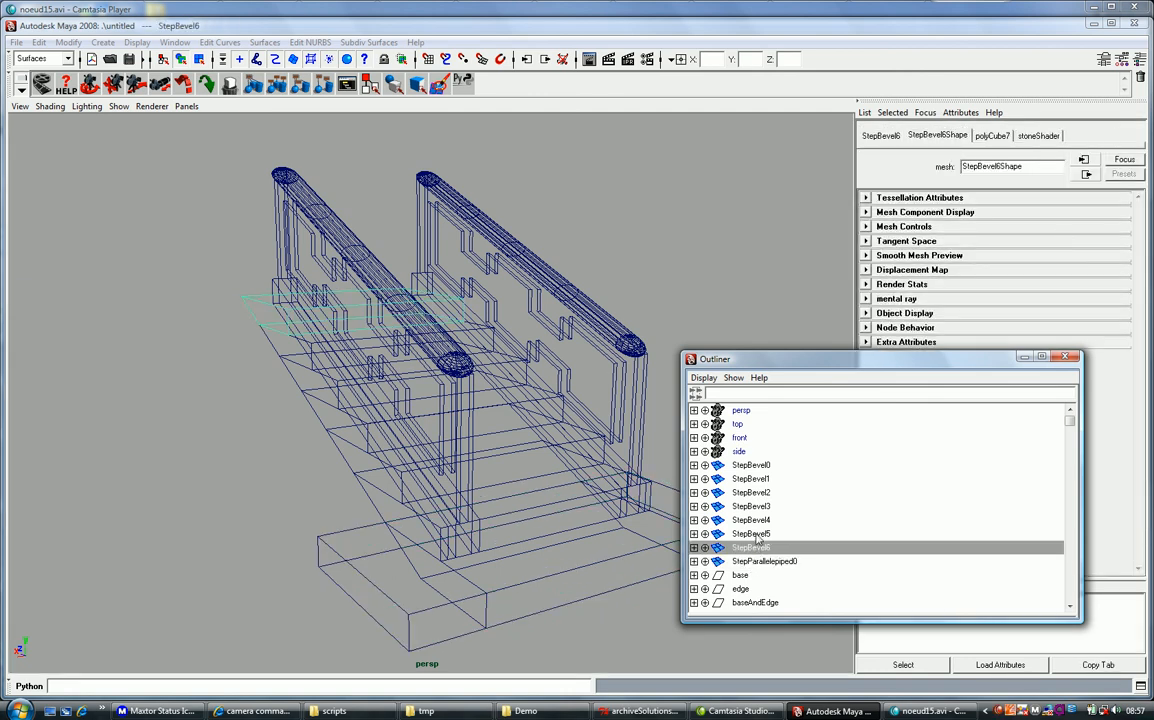
{"action": "left_click", "coordinate": [757, 535]}
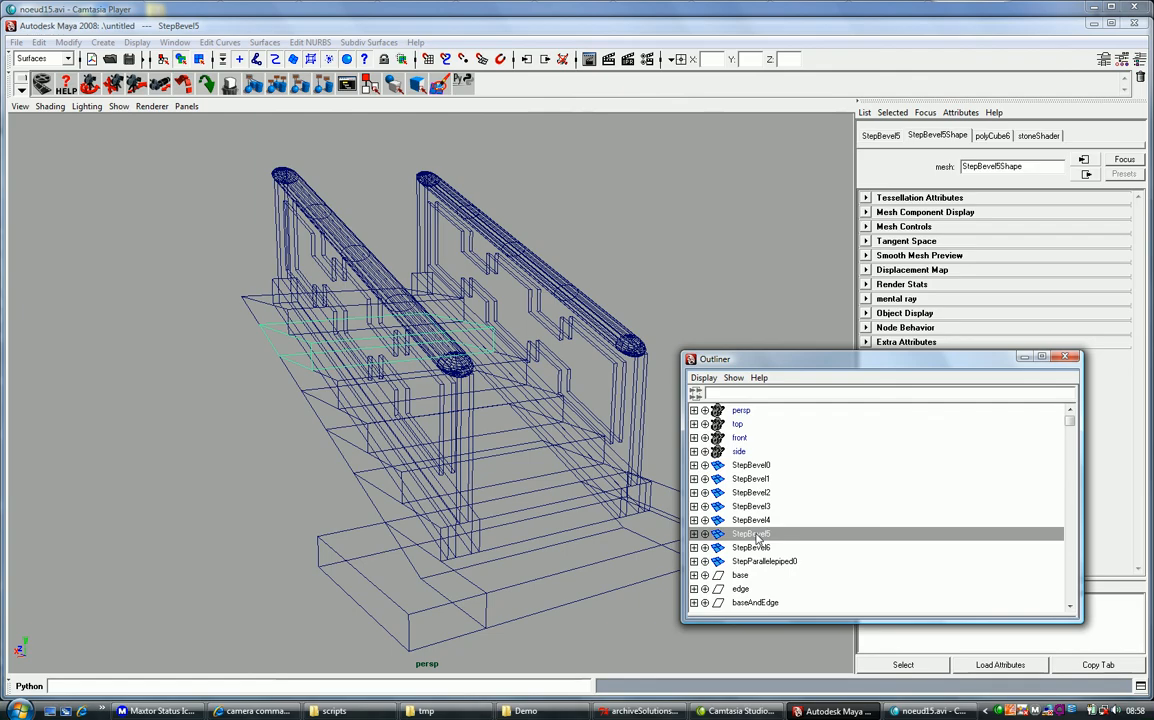